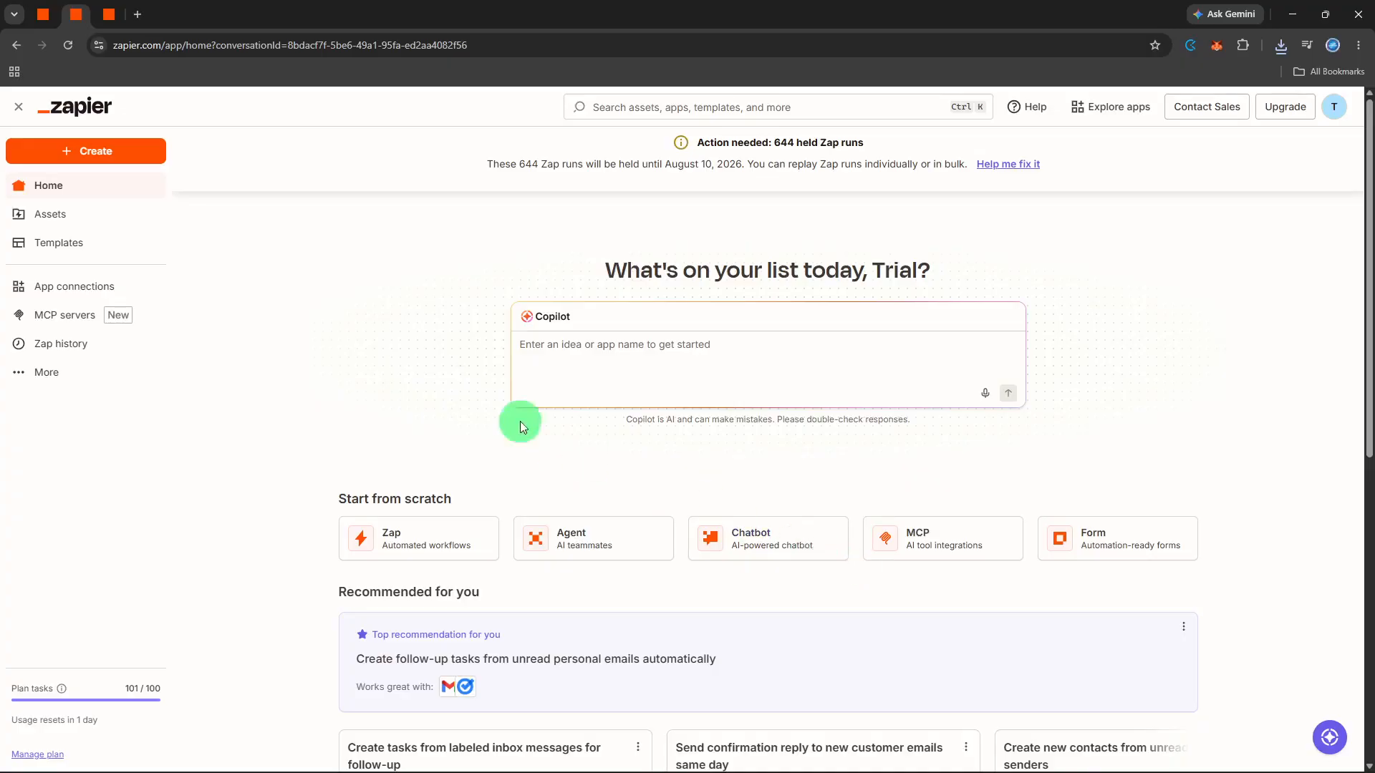
# Step: Create a new Zap workflow and choose Google Forms as its trigger app
pyautogui.click(138, 142)
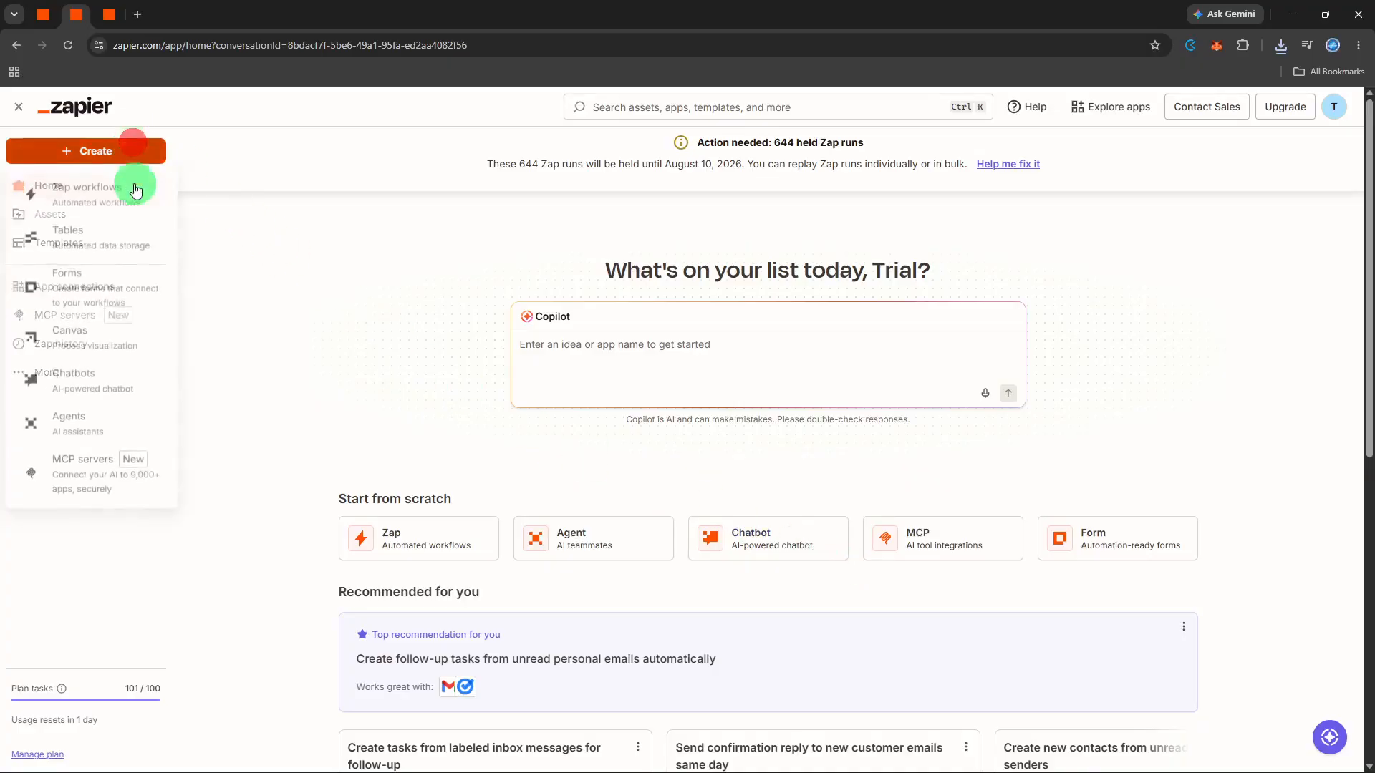
pyautogui.click(135, 192)
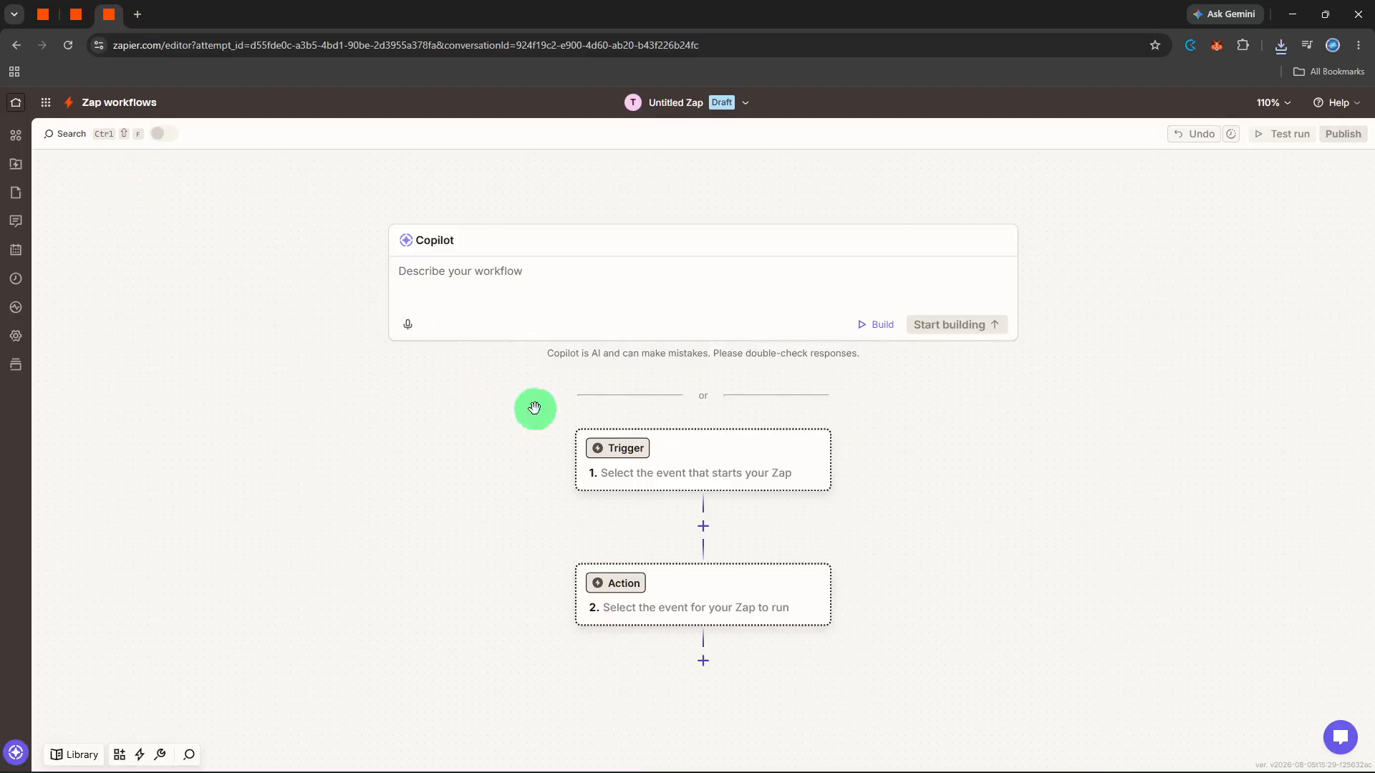
pyautogui.click(605, 454)
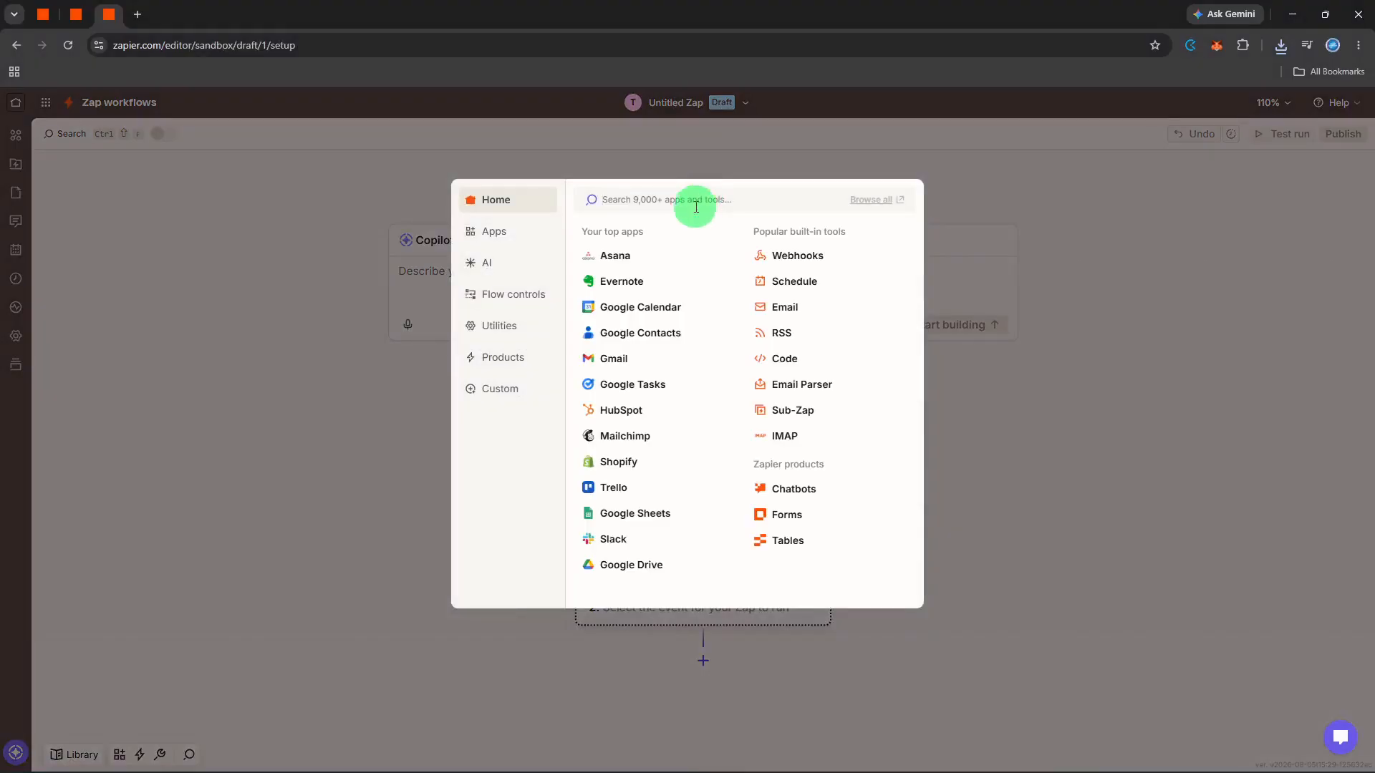
pyautogui.write('forms')
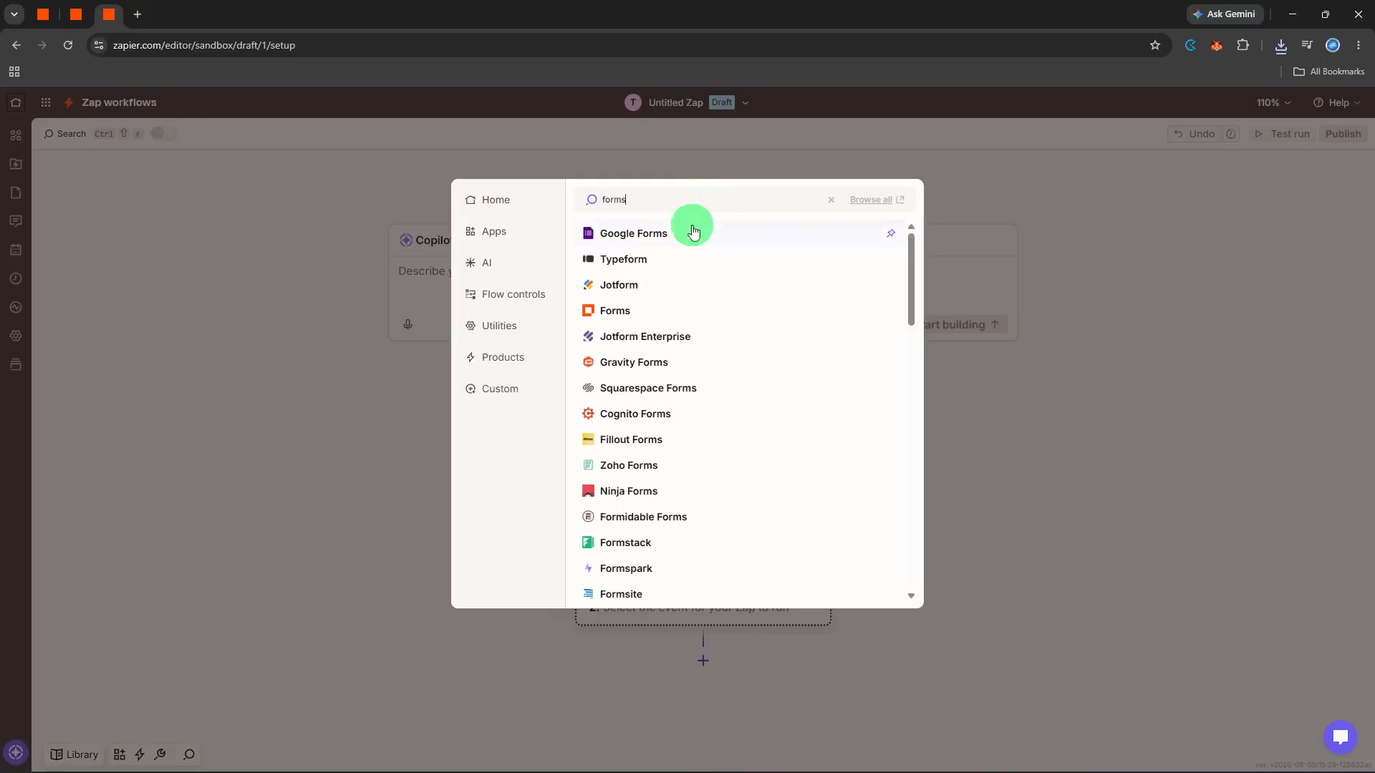
pyautogui.click(691, 226)
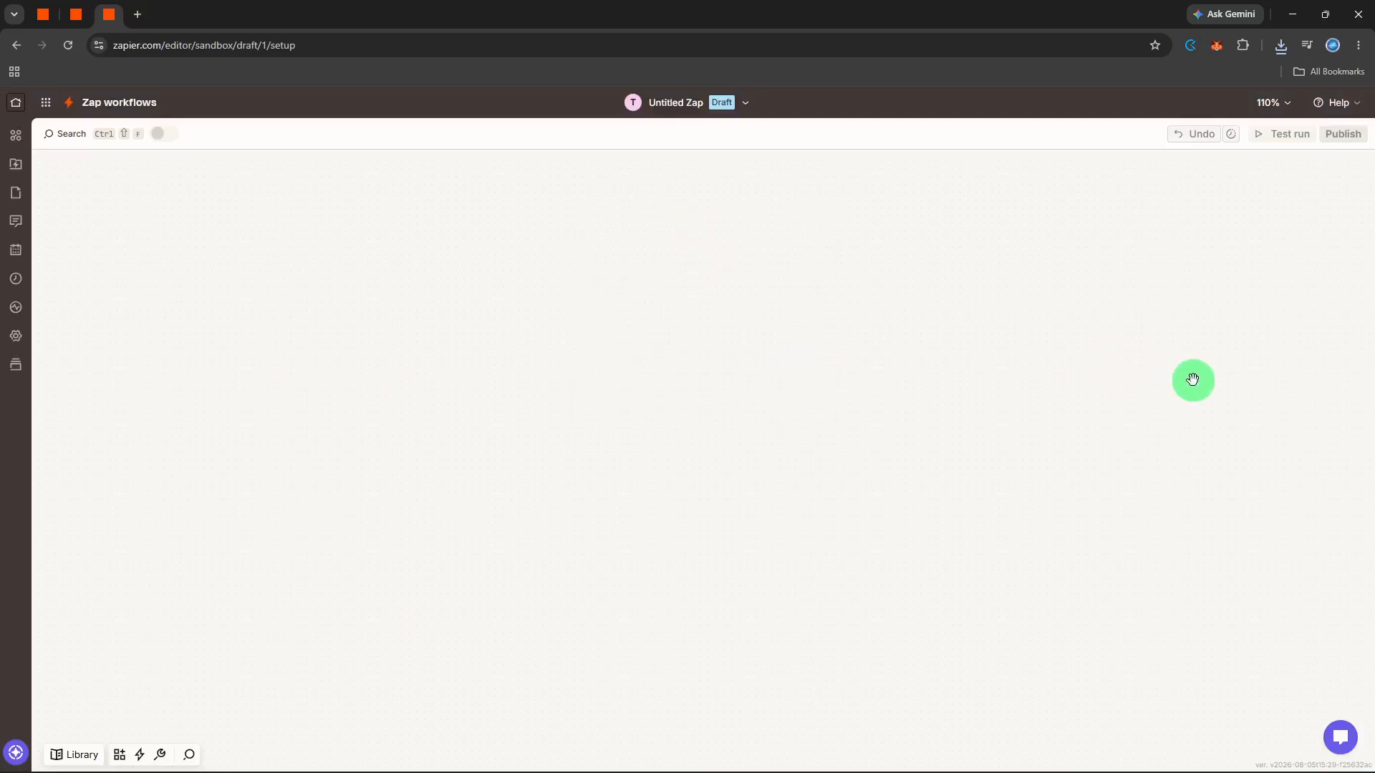
# Step: Set the trigger event to New or Updated Form Response and complete the trigger setup
pyautogui.click(1194, 333)
pyautogui.click(963, 380)
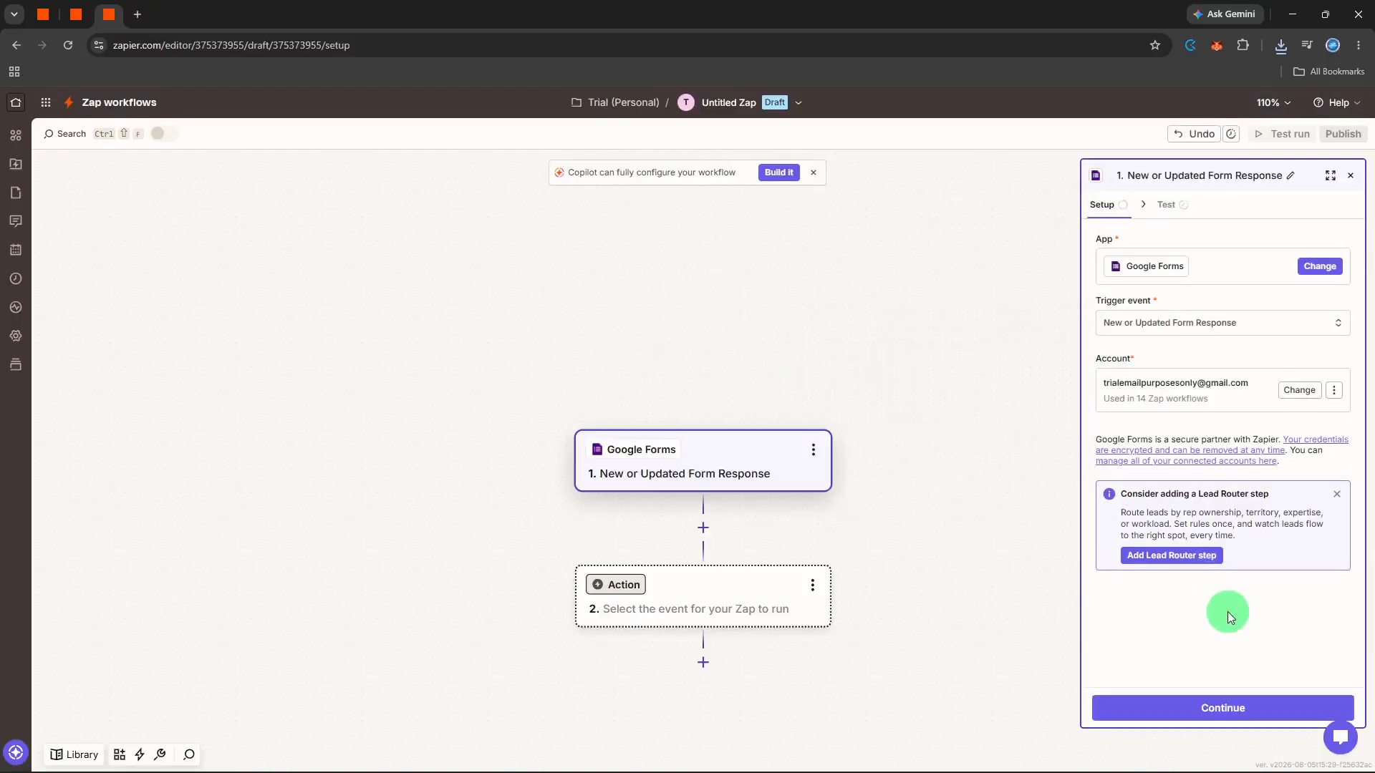
pyautogui.click(1186, 693)
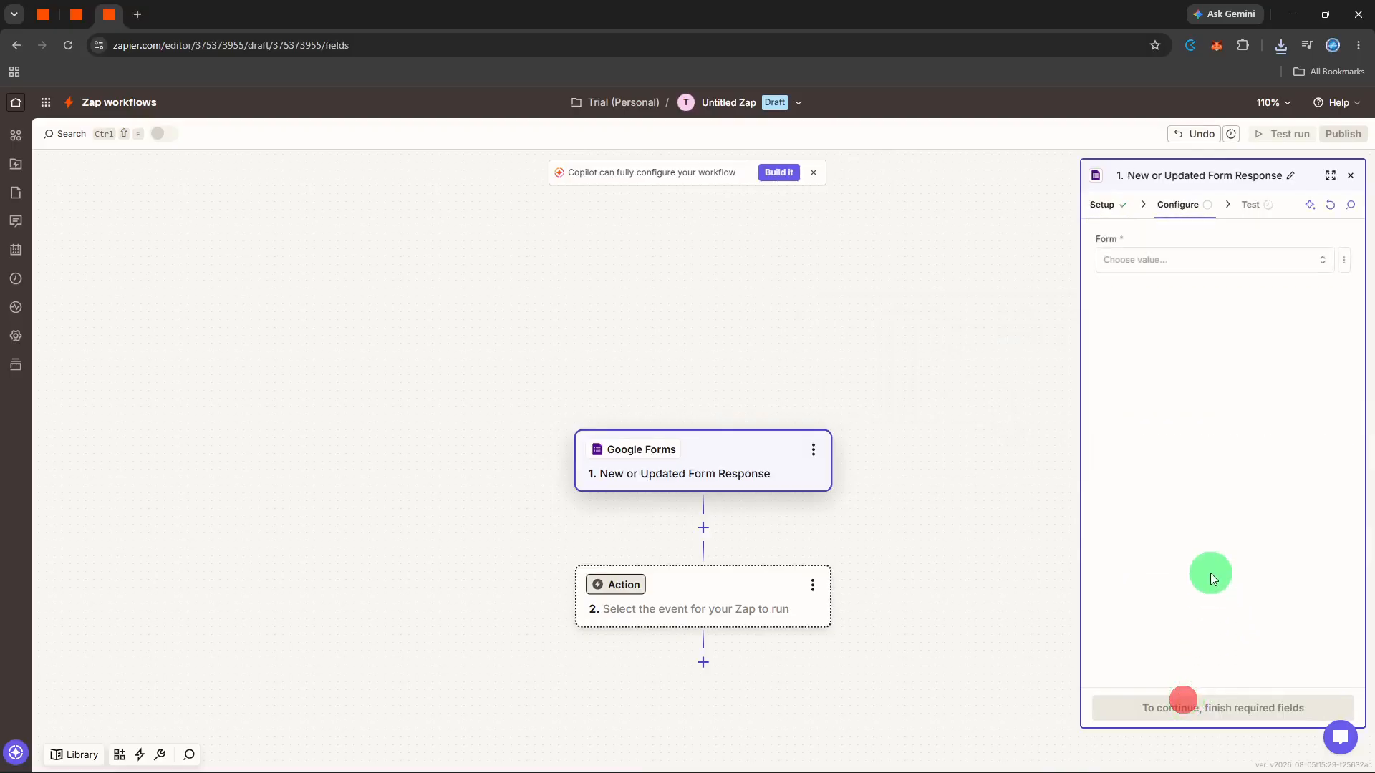
# Step: Choose the Event registration form for the trigger and proceed to the trigger test
pyautogui.click(1218, 259)
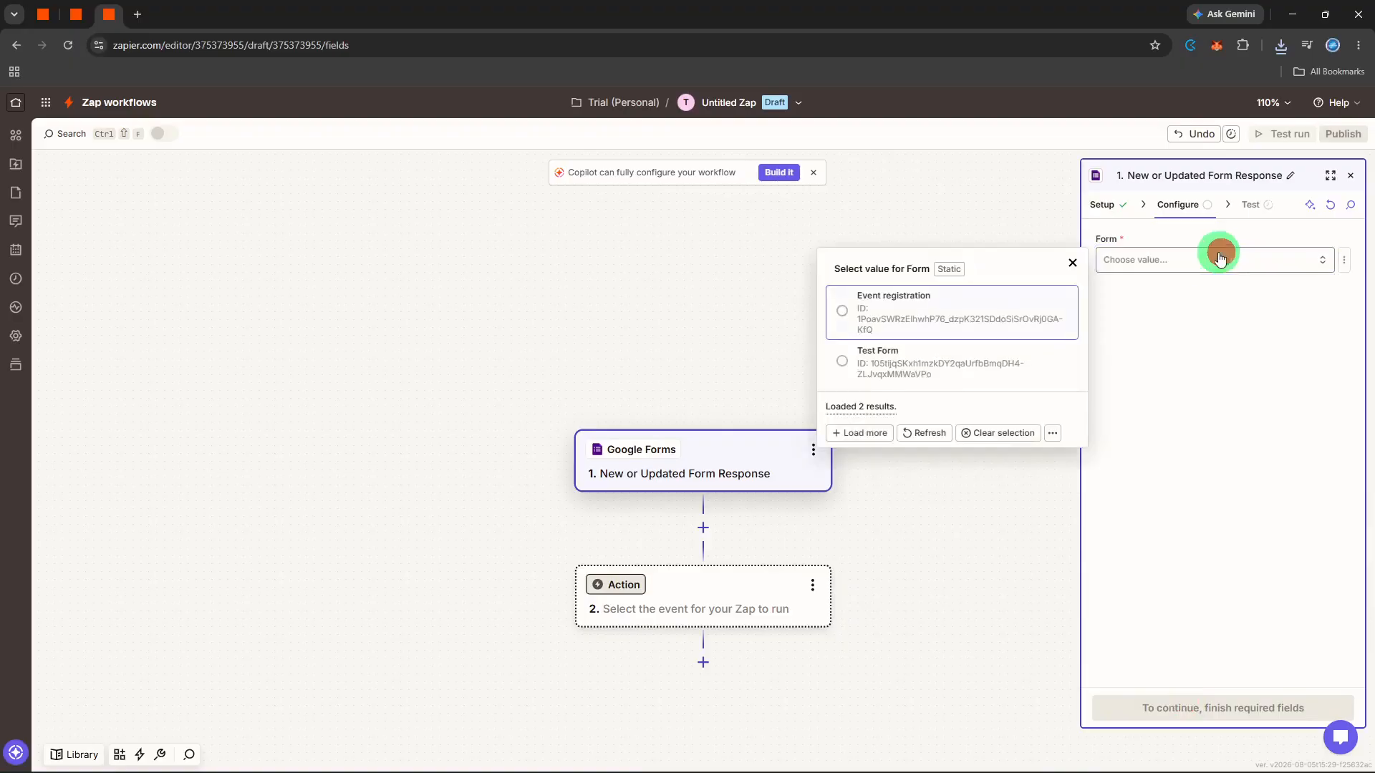
pyautogui.click(1041, 319)
pyautogui.click(1208, 496)
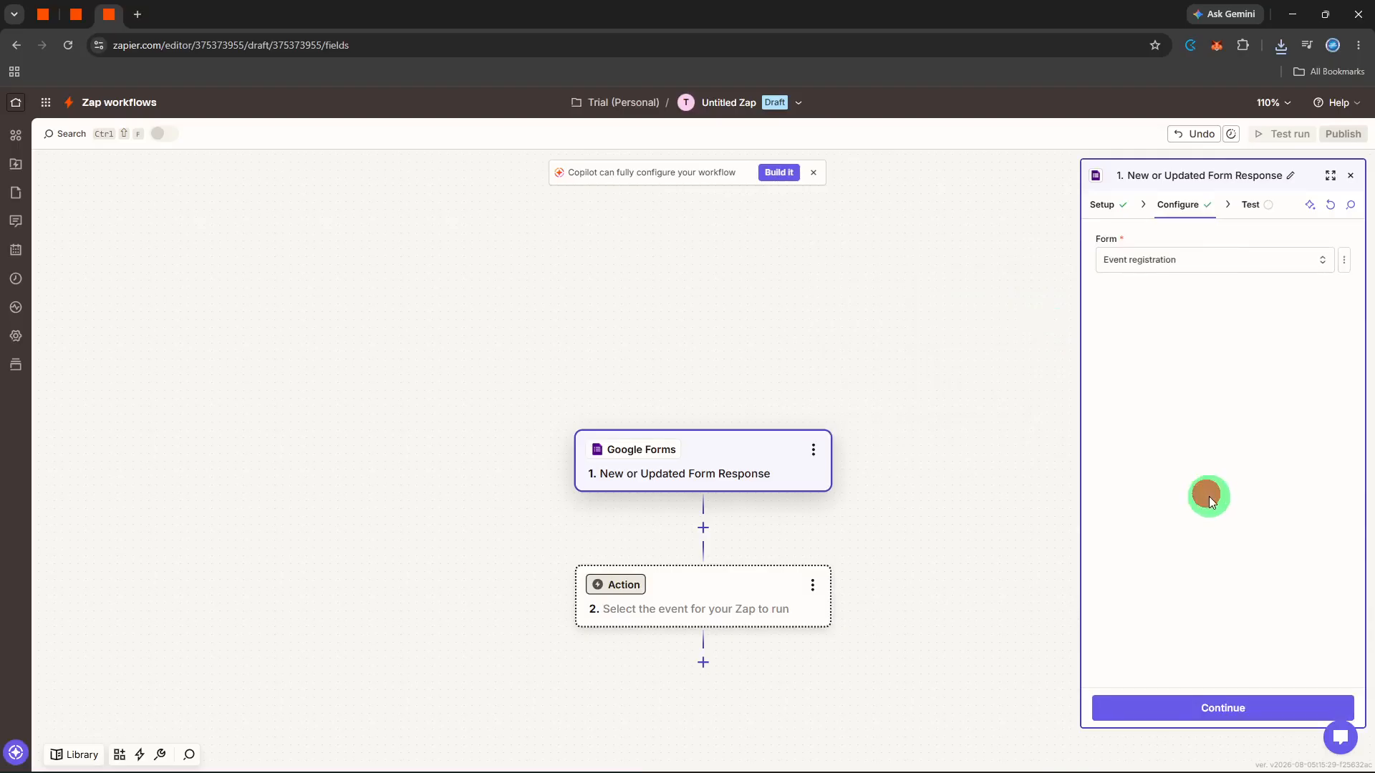
pyautogui.click(1224, 709)
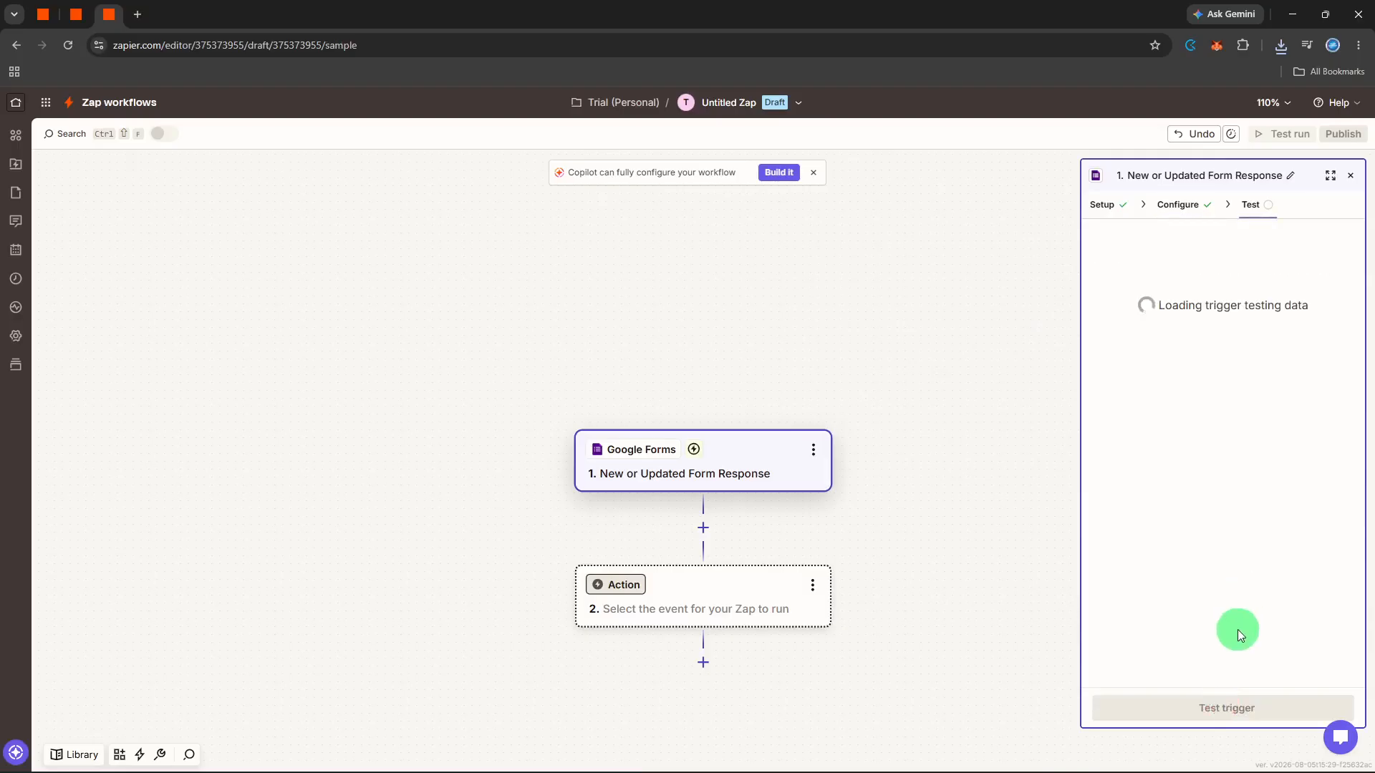
# Step: Test the trigger, examine the details of Form Response A and continue with that record
pyautogui.click(1209, 716)
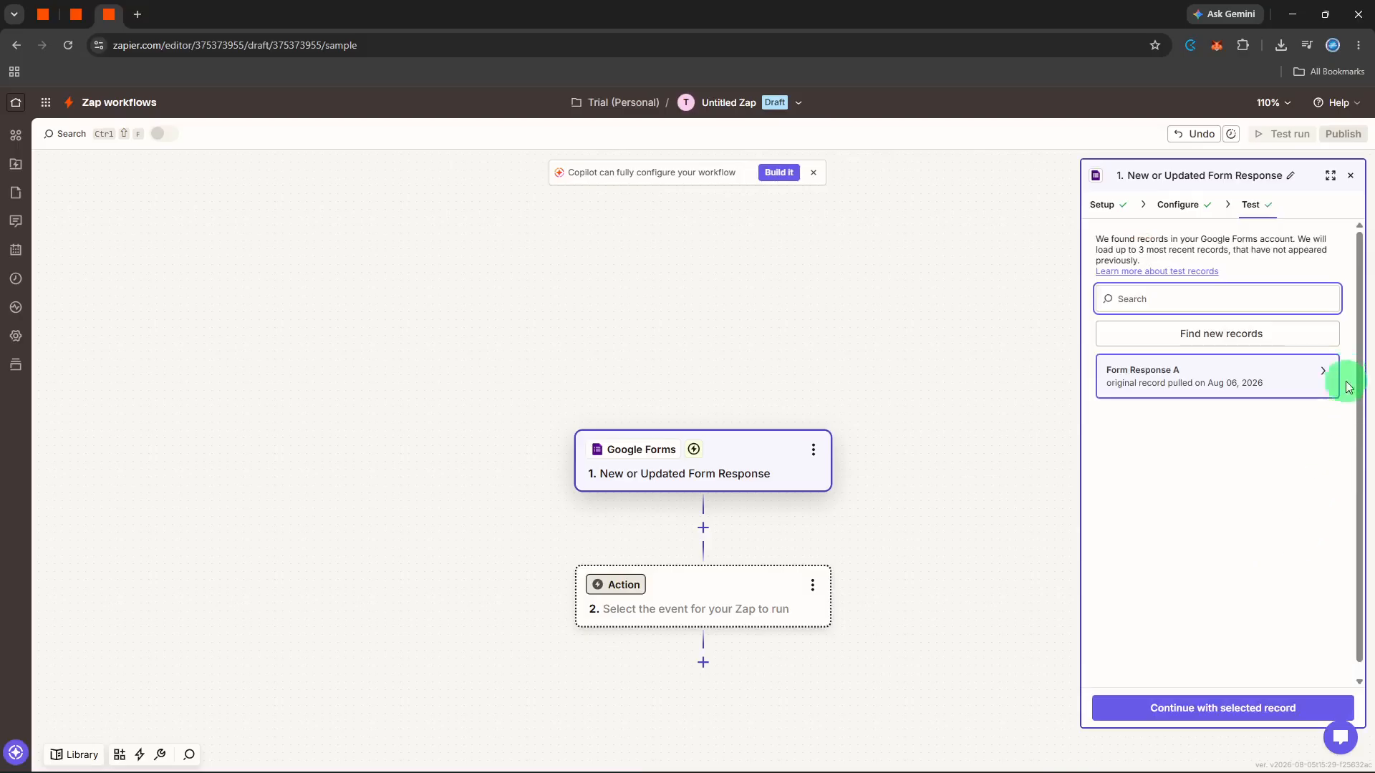
pyautogui.click(1327, 371)
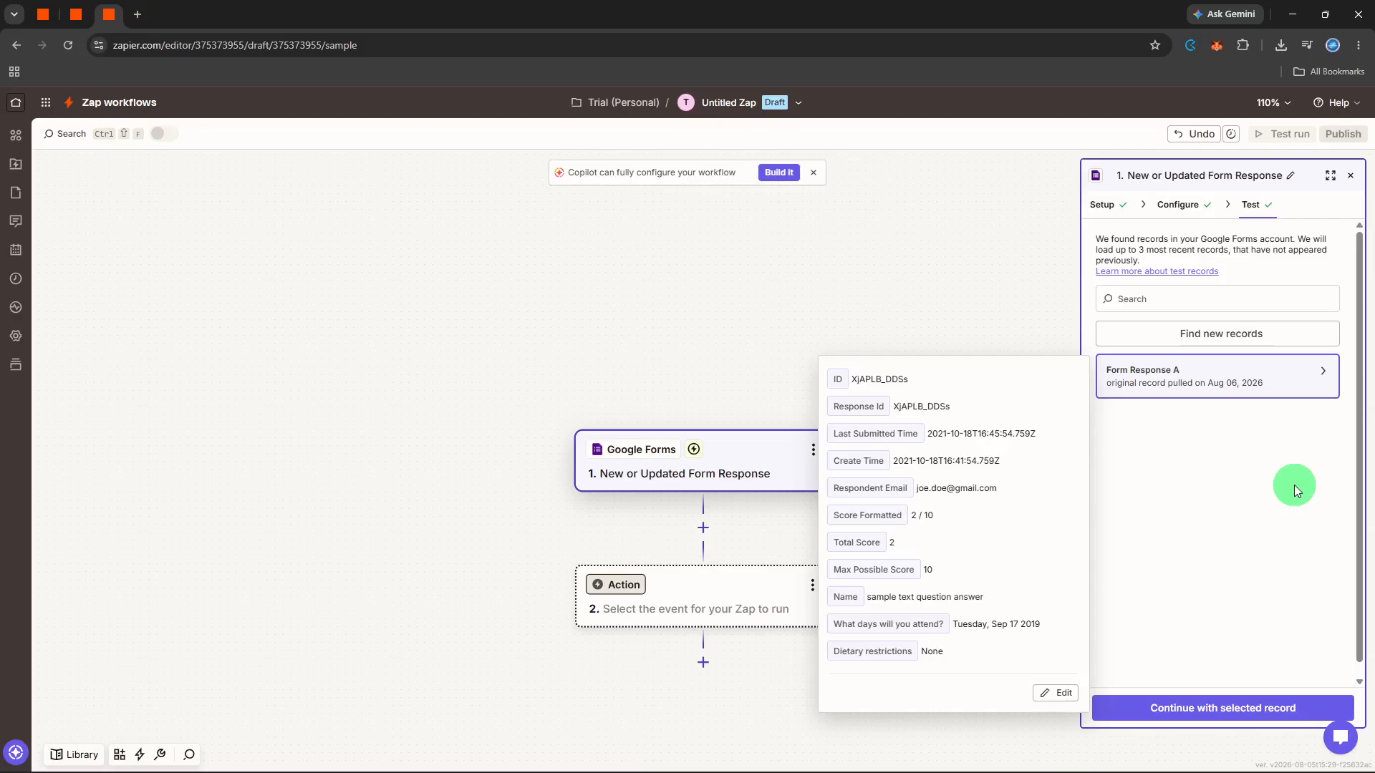
pyautogui.click(1229, 705)
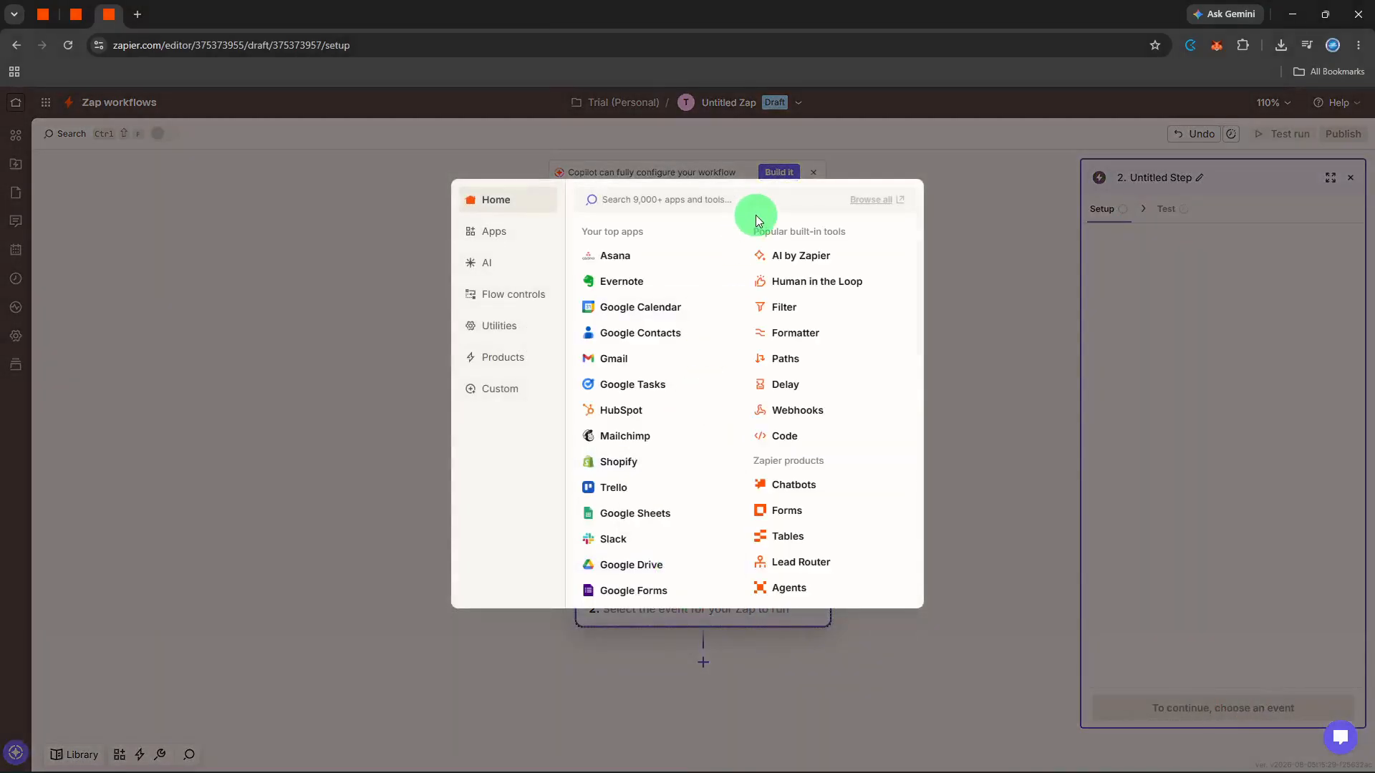
# Step: Choose ClickUp as the action app with the Create Task event and proceed to its configuration
pyautogui.write('click')
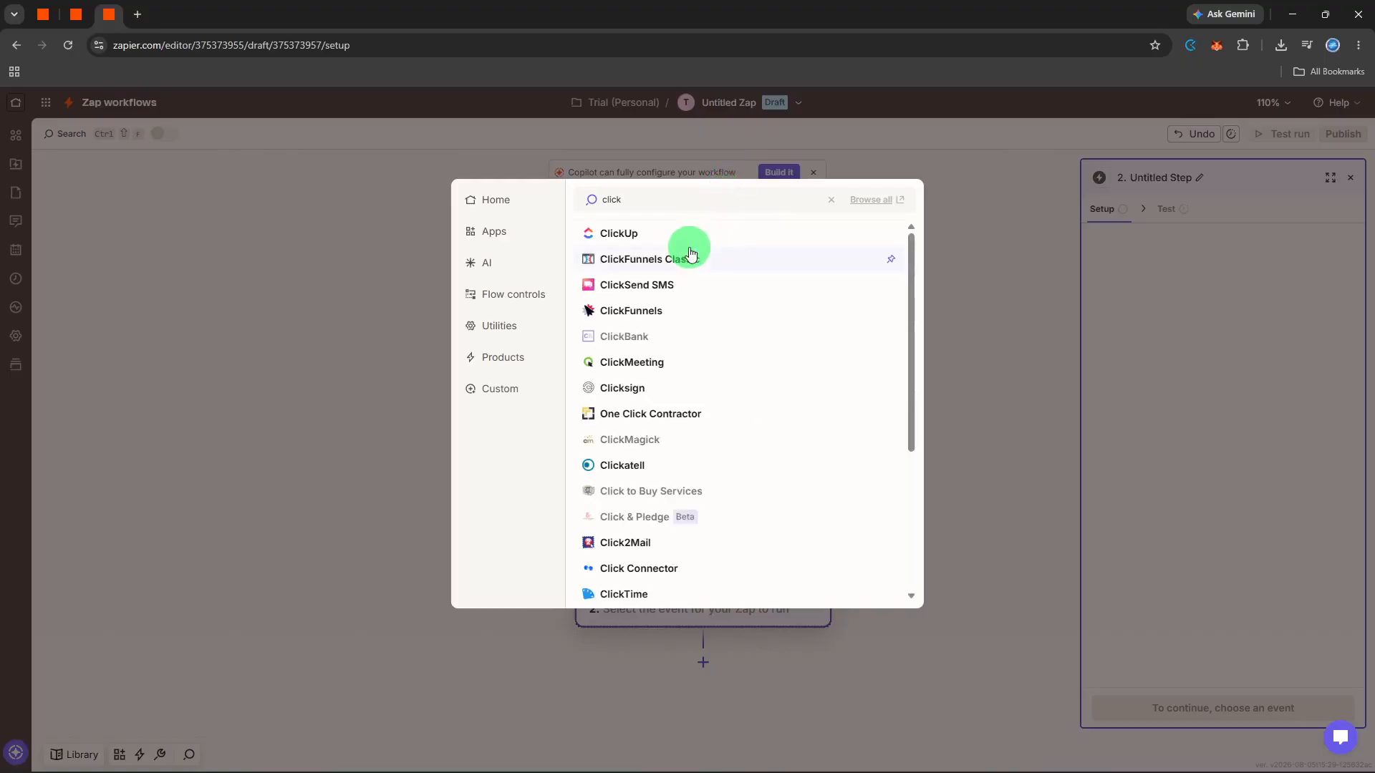
pyautogui.click(698, 234)
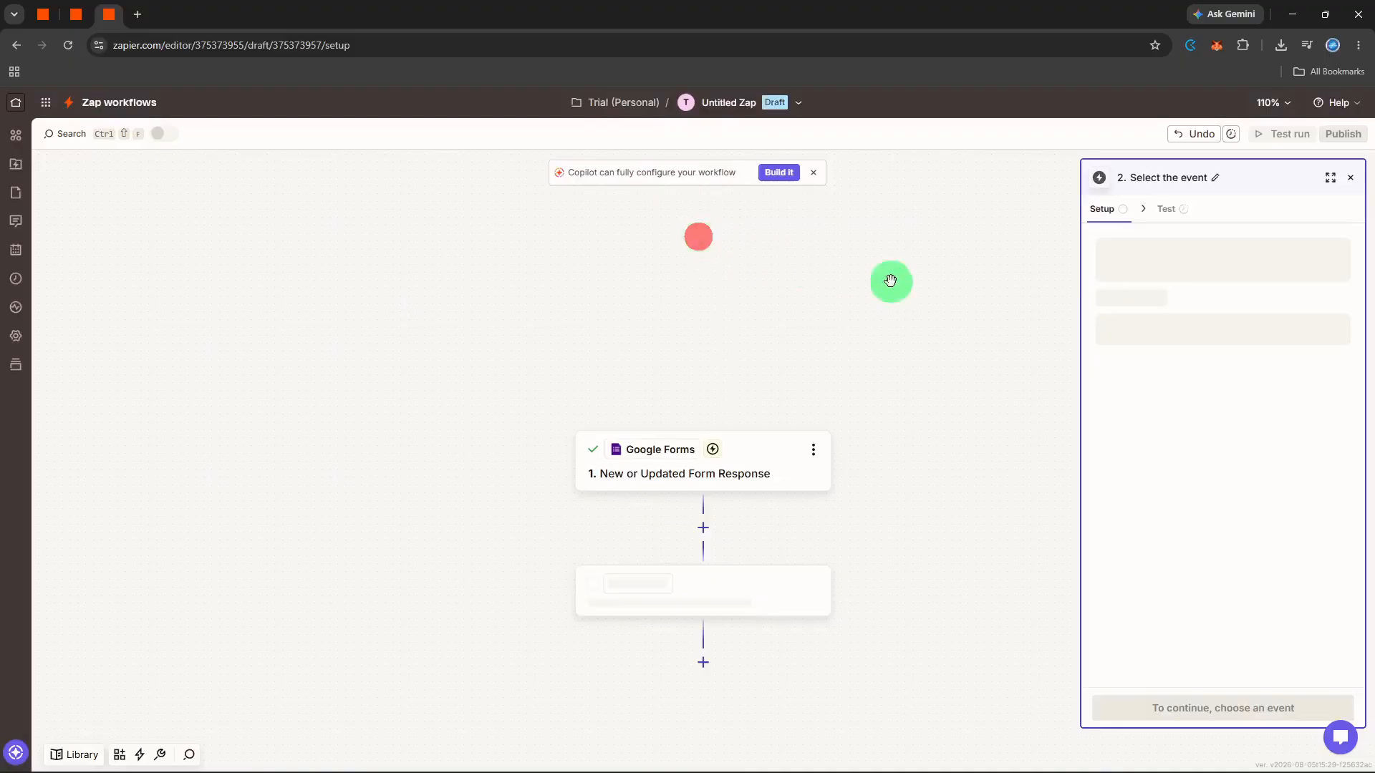
pyautogui.click(1145, 328)
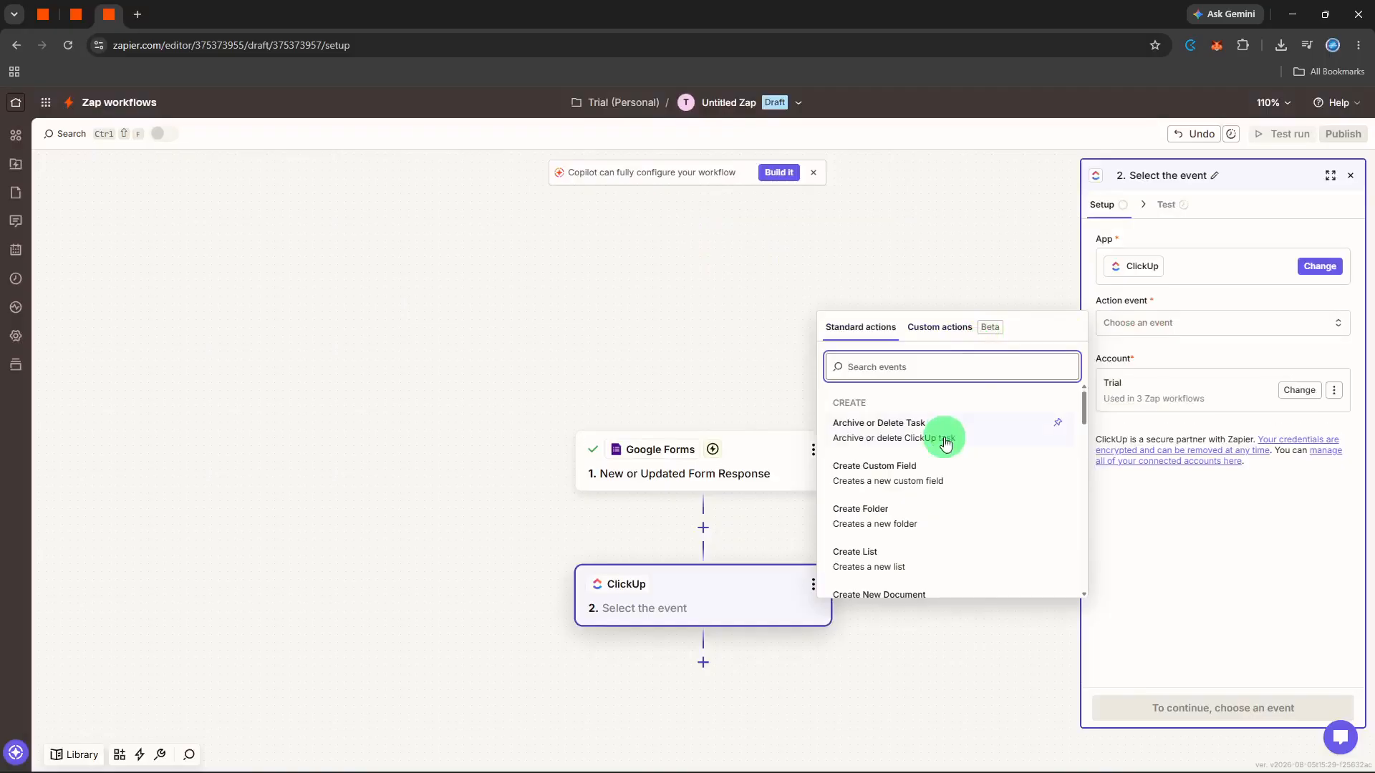
pyautogui.write('cre')
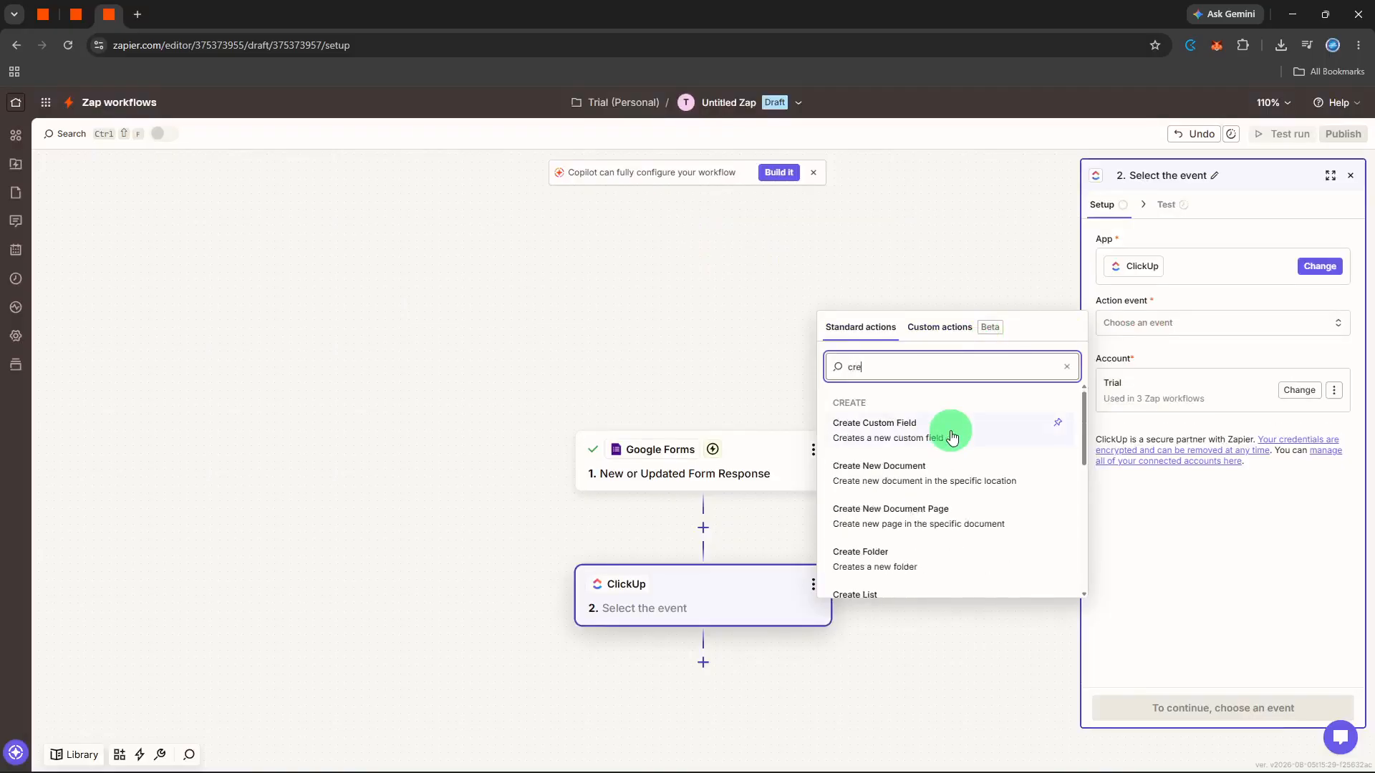
pyautogui.write('ate tas')
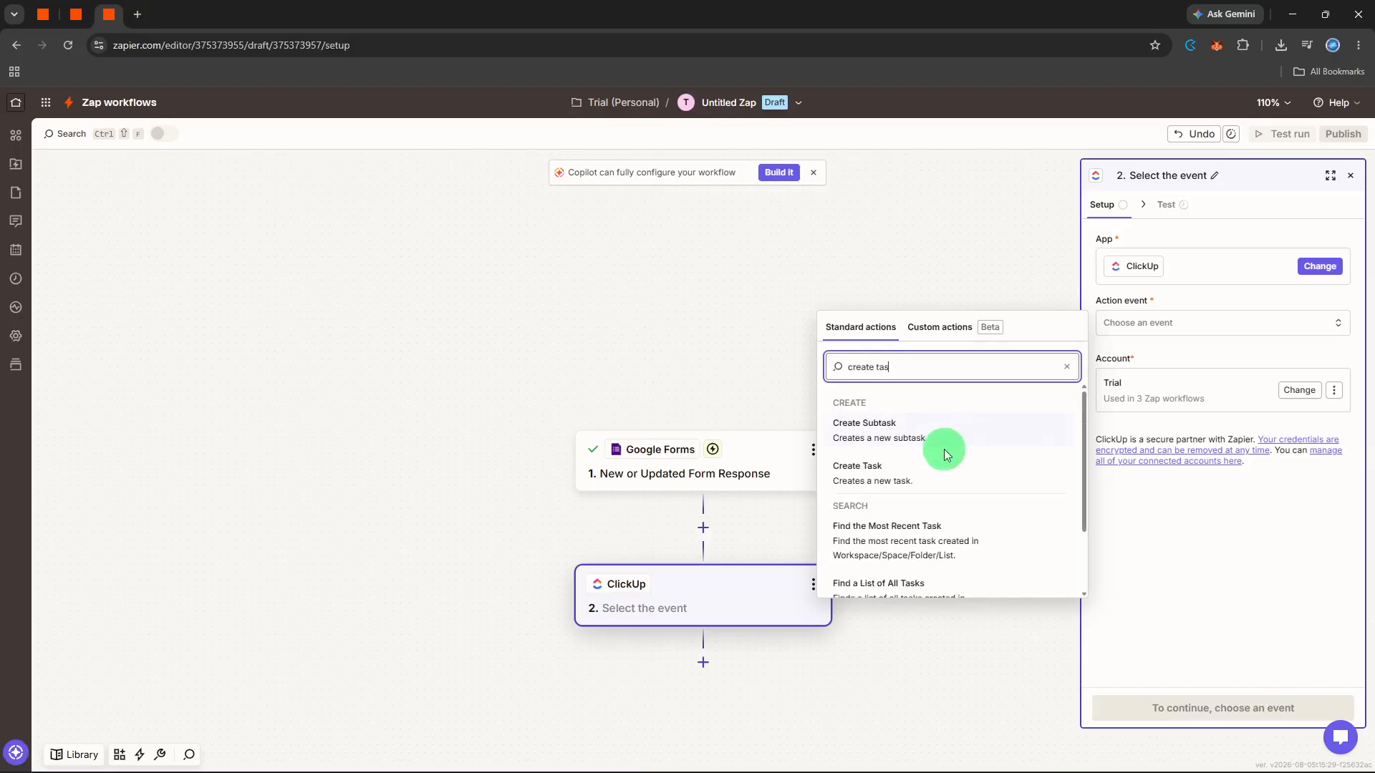
pyautogui.click(931, 471)
pyautogui.click(1223, 693)
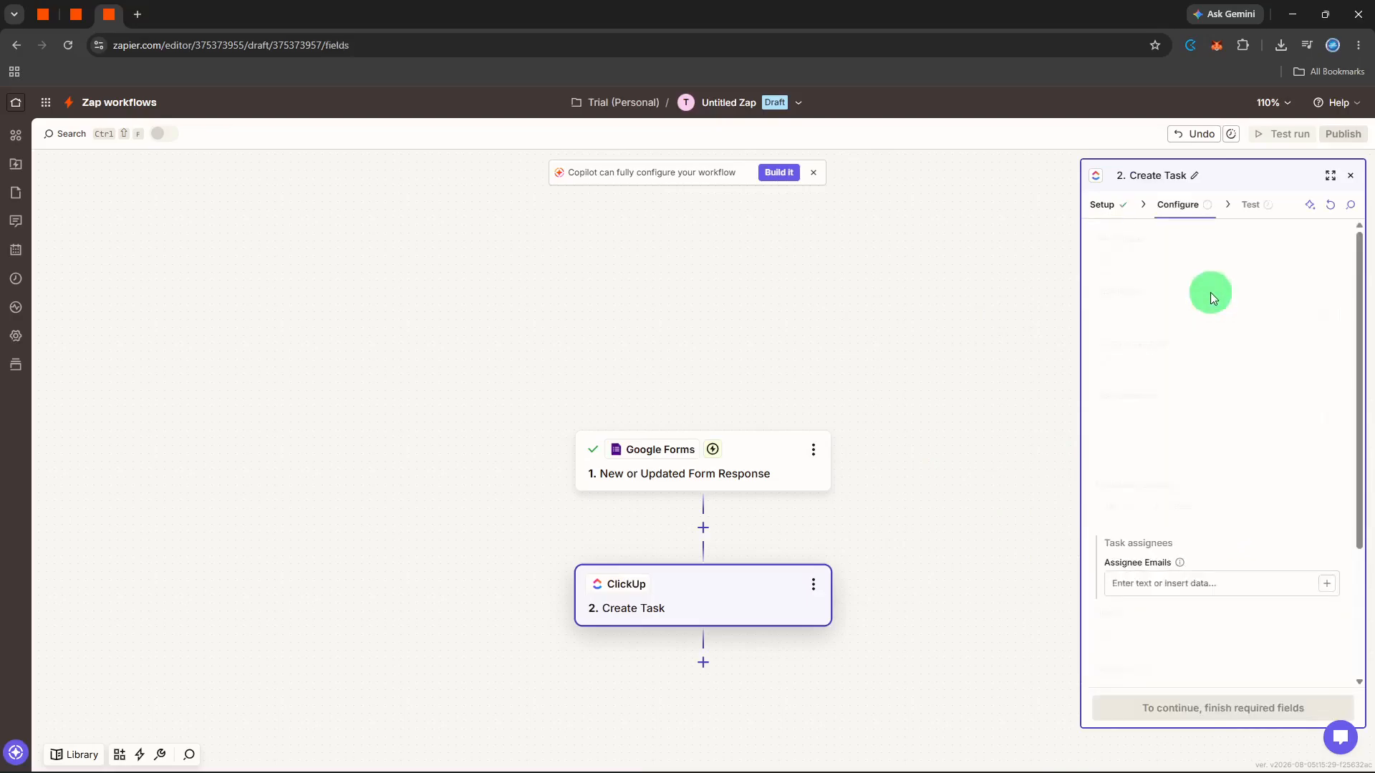
# Step: Set the task's workspace to Marketing Workspace and its space to Client Process
pyautogui.click(1213, 269)
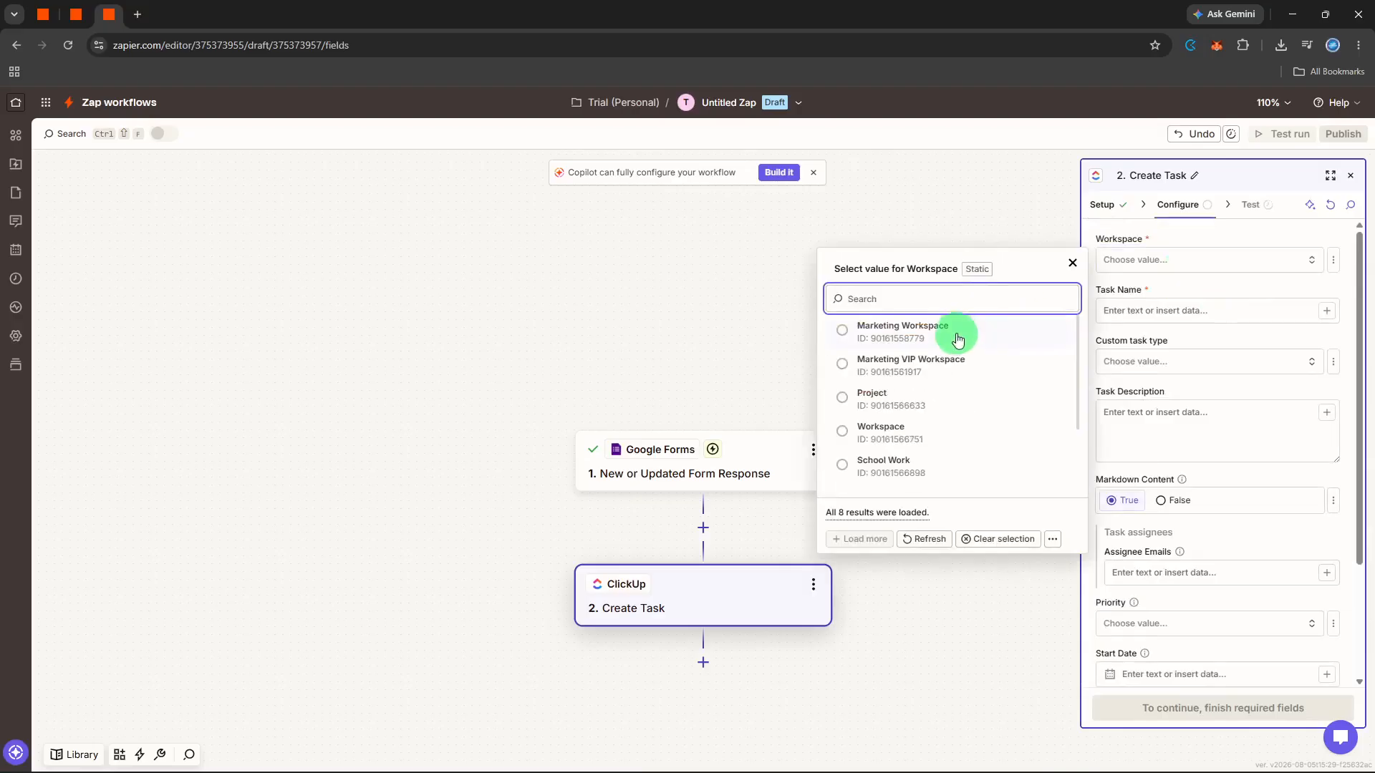
pyautogui.click(958, 336)
pyautogui.click(1158, 313)
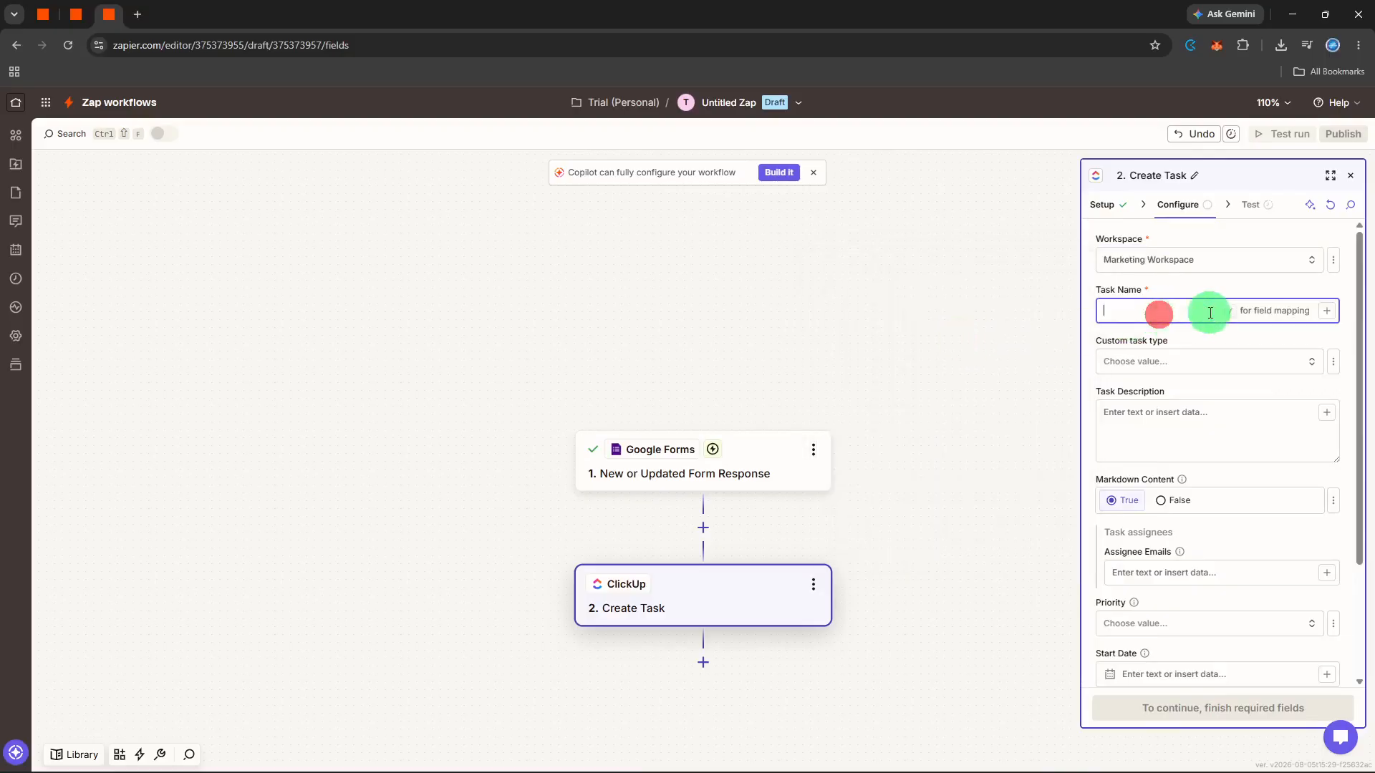
pyautogui.click(1176, 315)
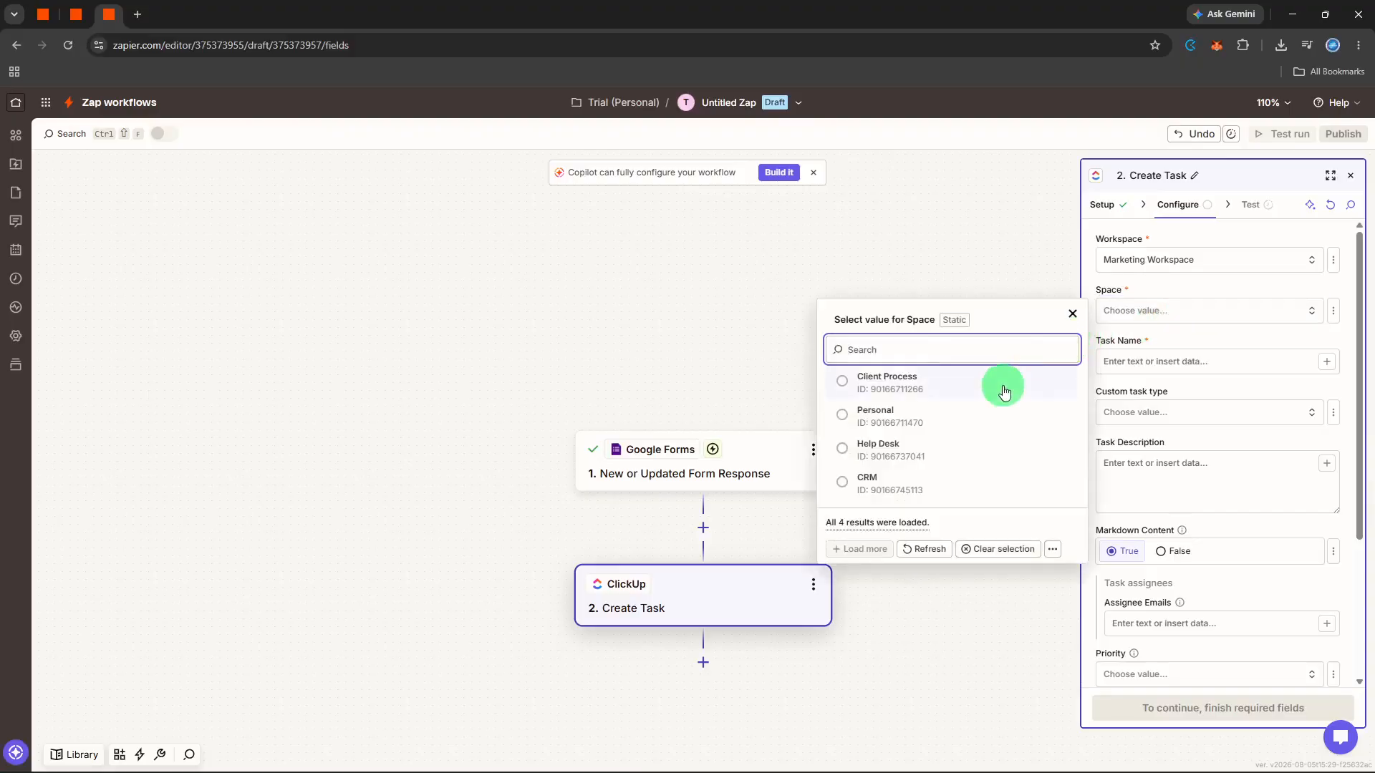
pyautogui.click(1004, 387)
# Step: Select My Trello board as the folder for the new ClickUp task
pyautogui.click(1171, 358)
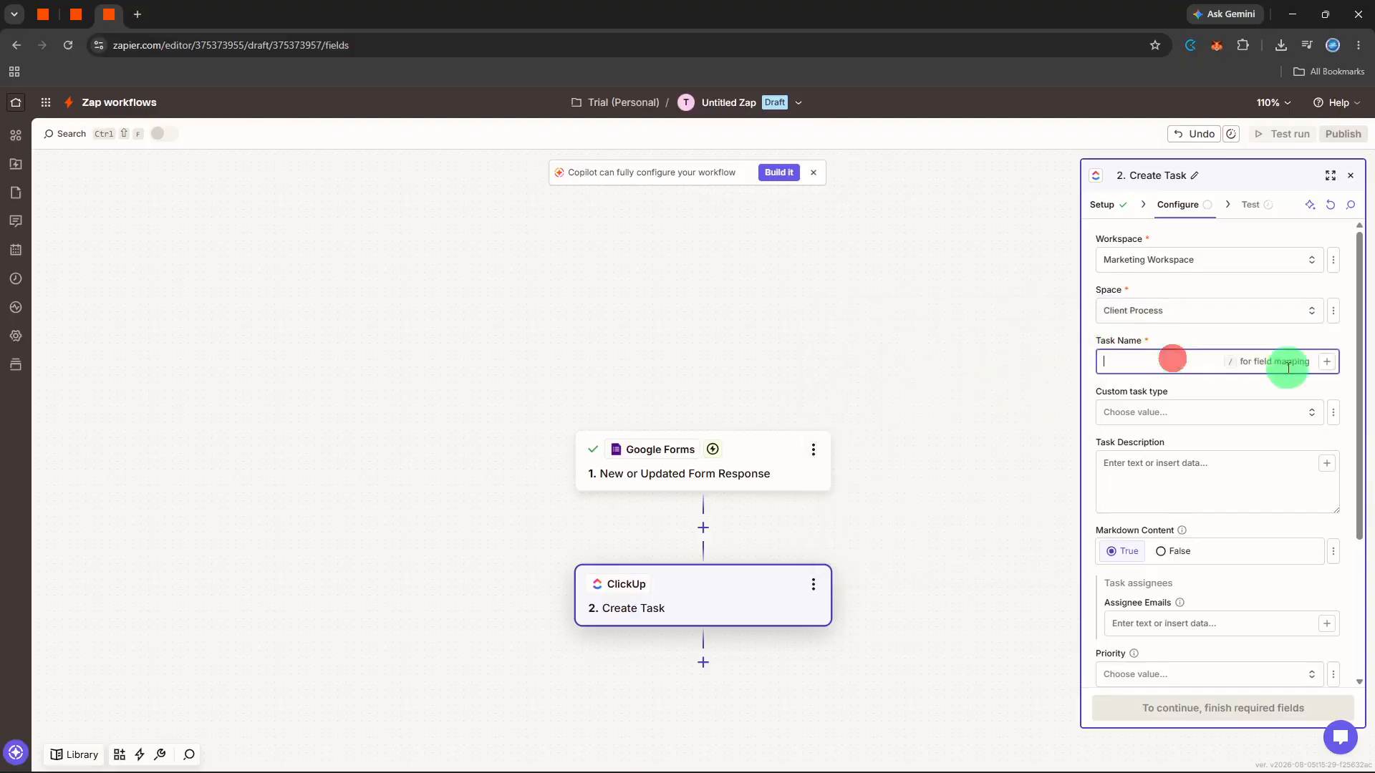
pyautogui.click(1251, 367)
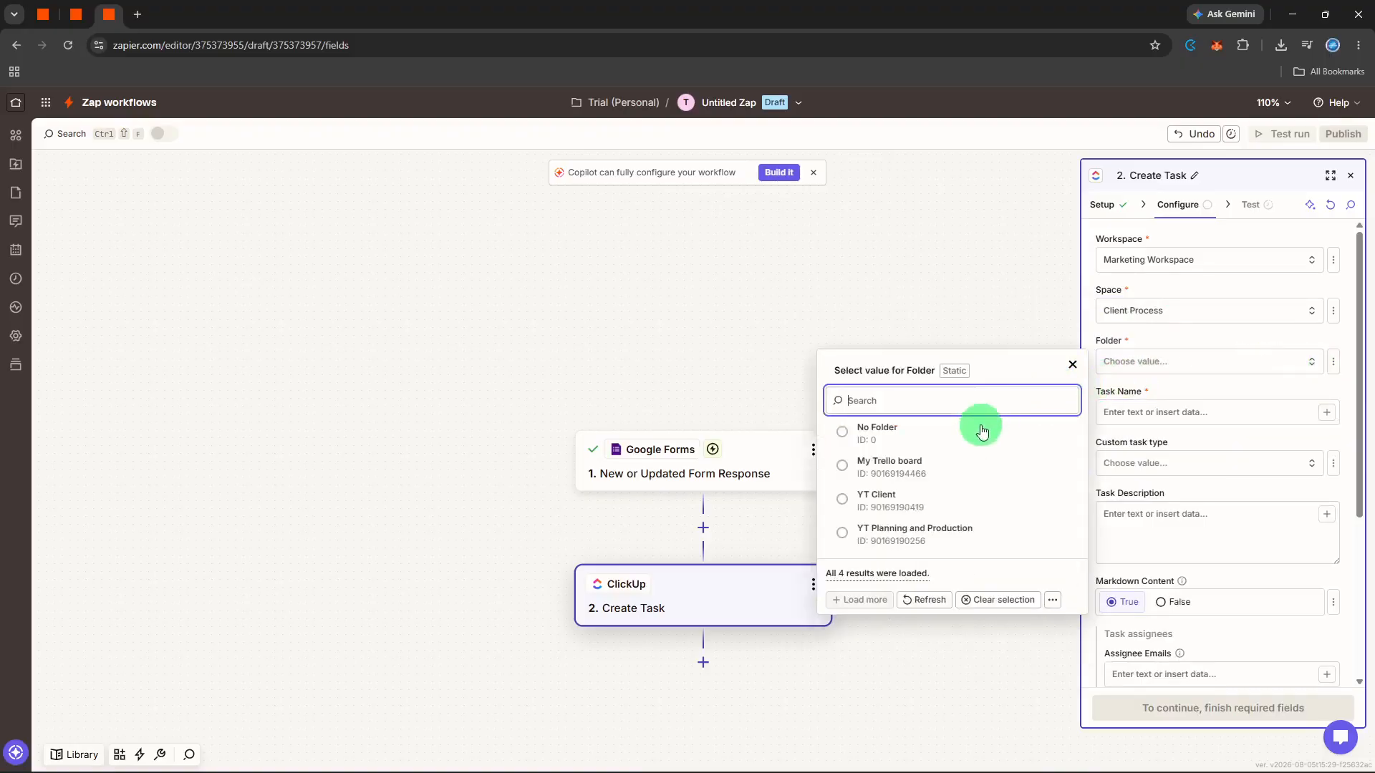
pyautogui.click(953, 473)
# Step: Select the Imported From Trello list and enter "To Do" as the task name
pyautogui.click(1171, 414)
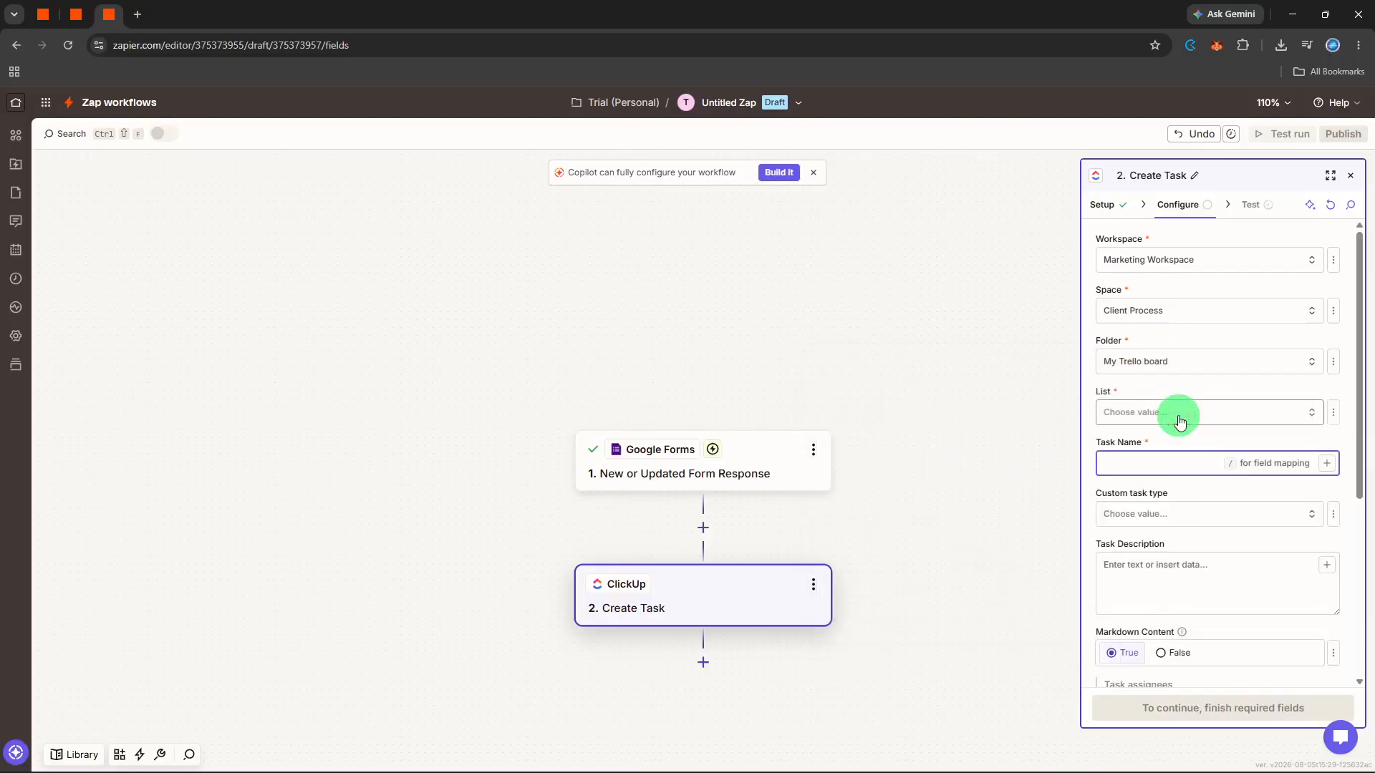
pyautogui.click(1179, 415)
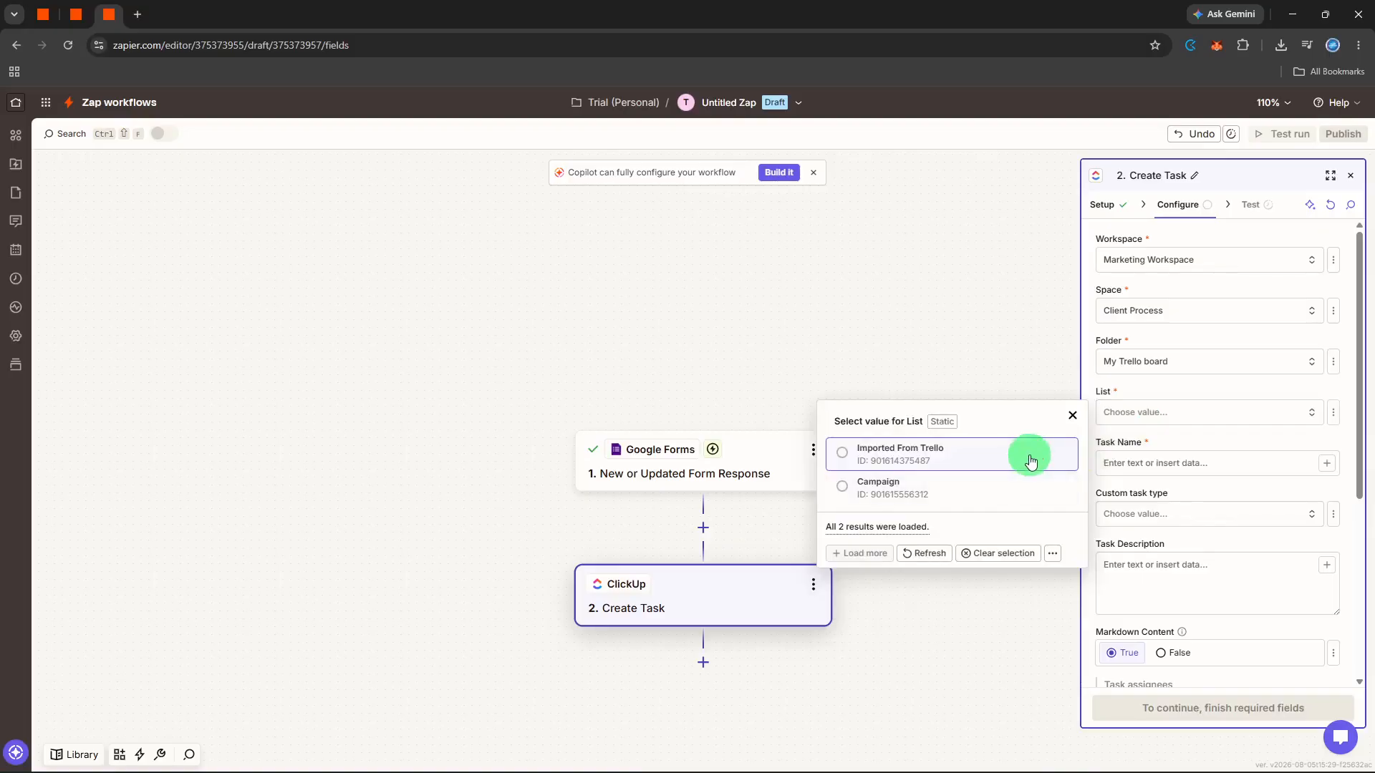
pyautogui.click(1028, 456)
pyautogui.click(1190, 459)
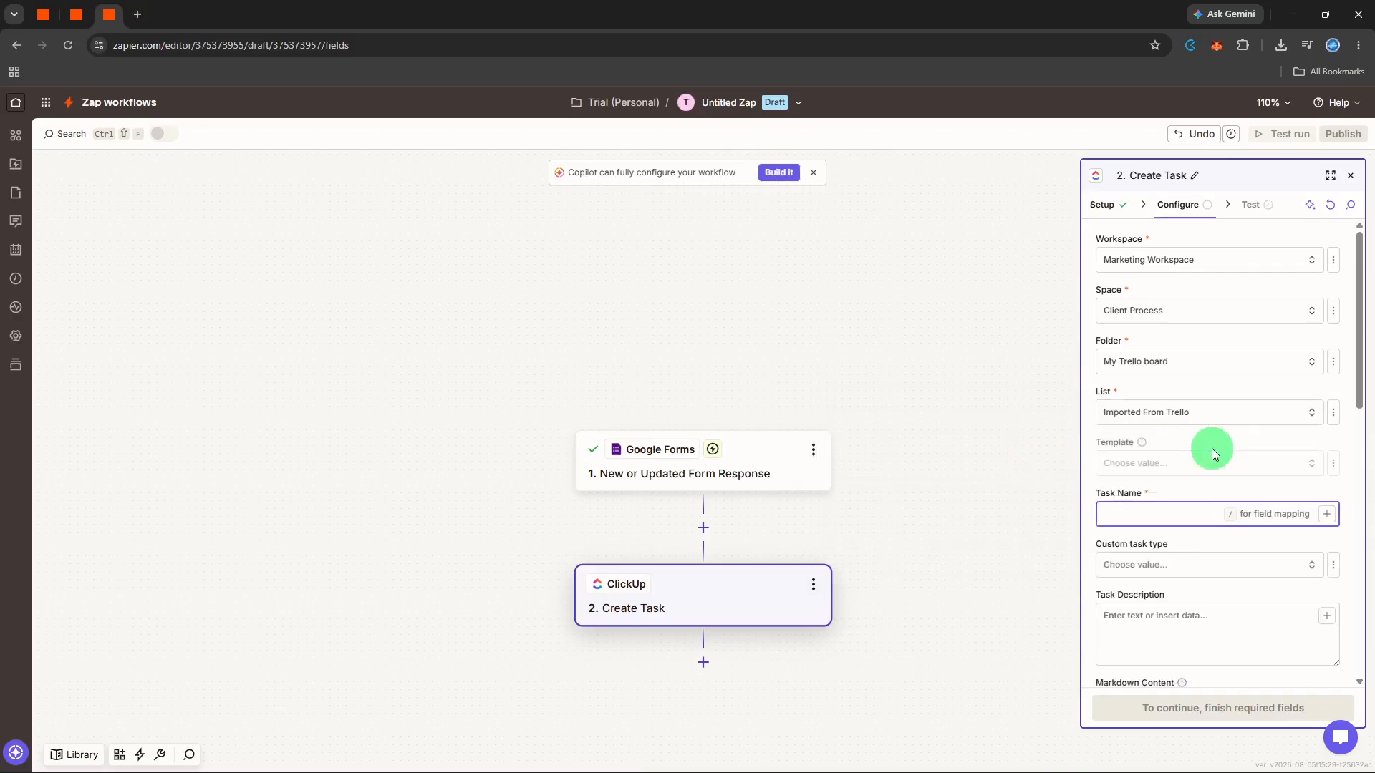
pyautogui.write('To Do')
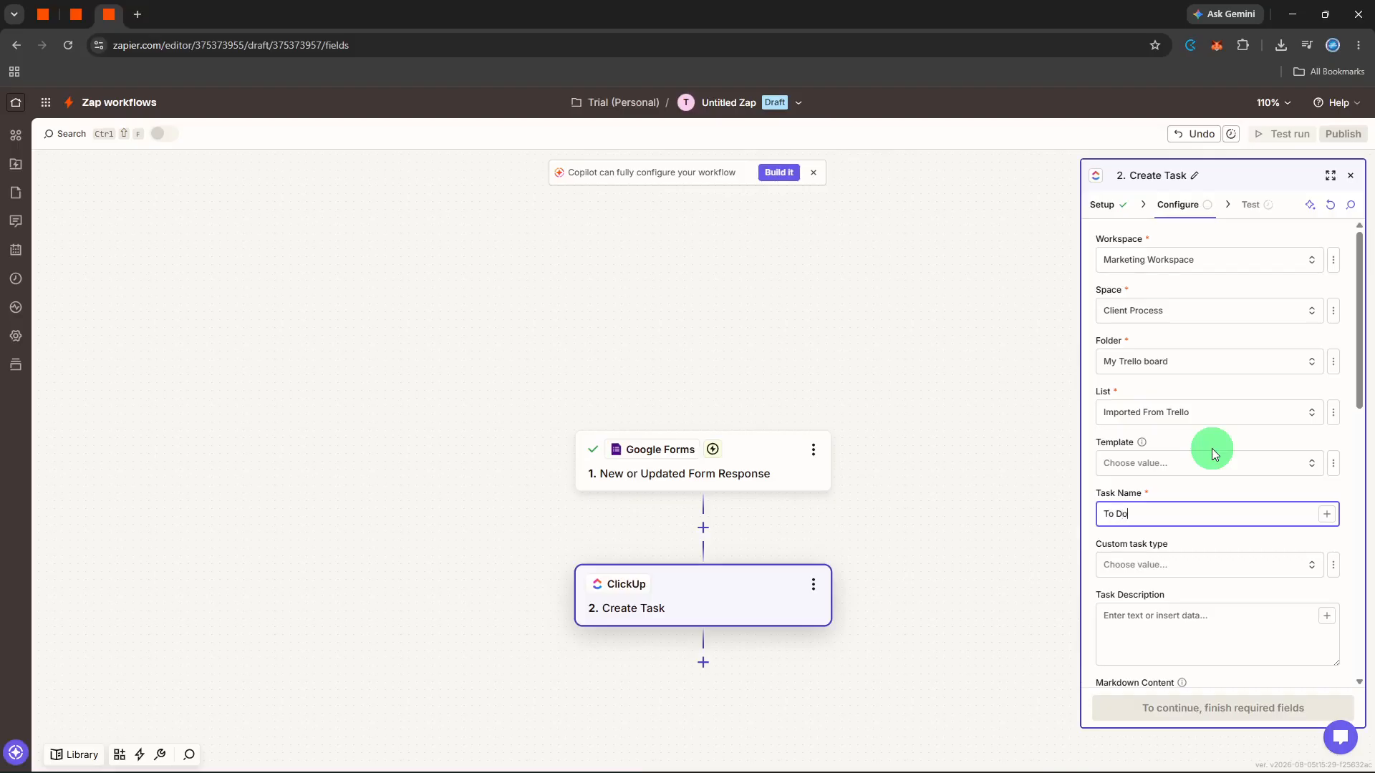
# Step: Map the task's due date to the Last Submitted Time from the Google Forms response
pyautogui.scroll(-3, 1212, 453)
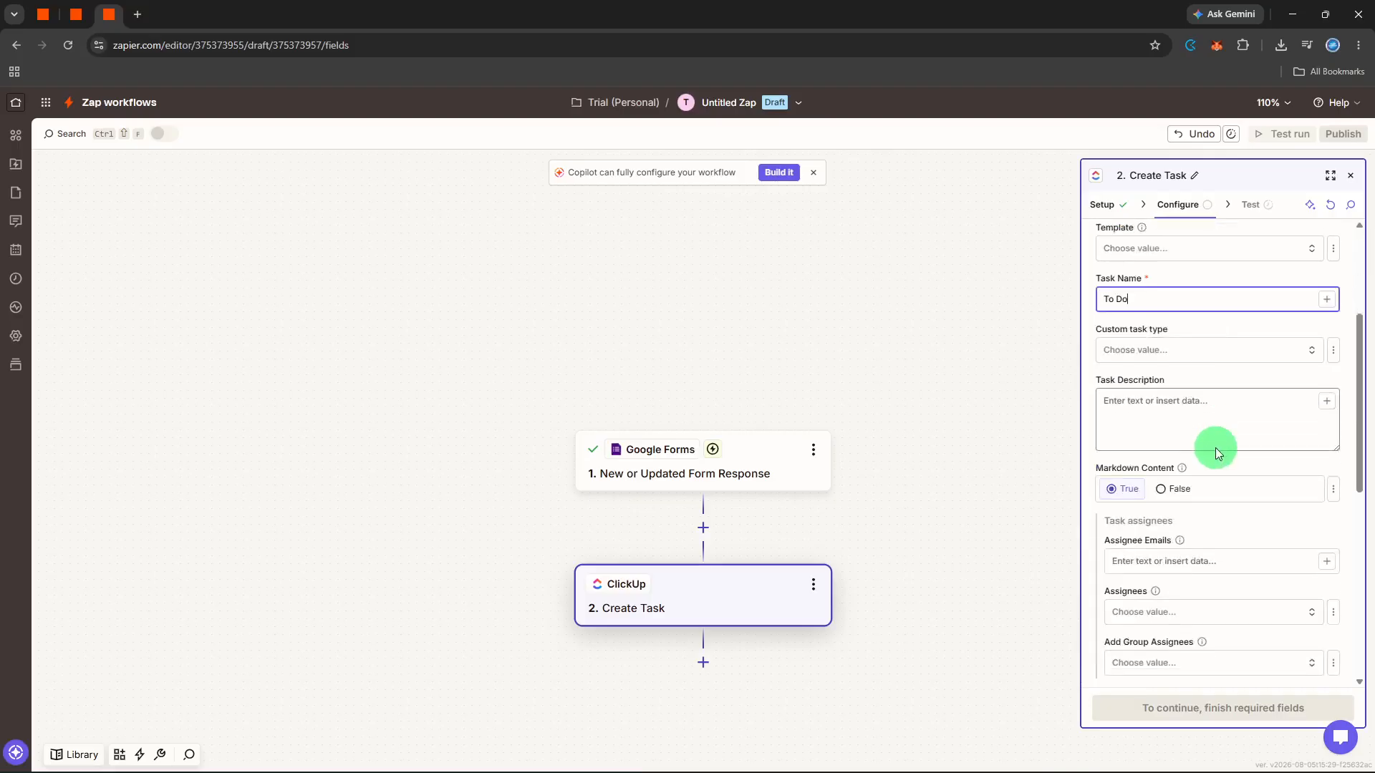
pyautogui.scroll(-4, 1239, 442)
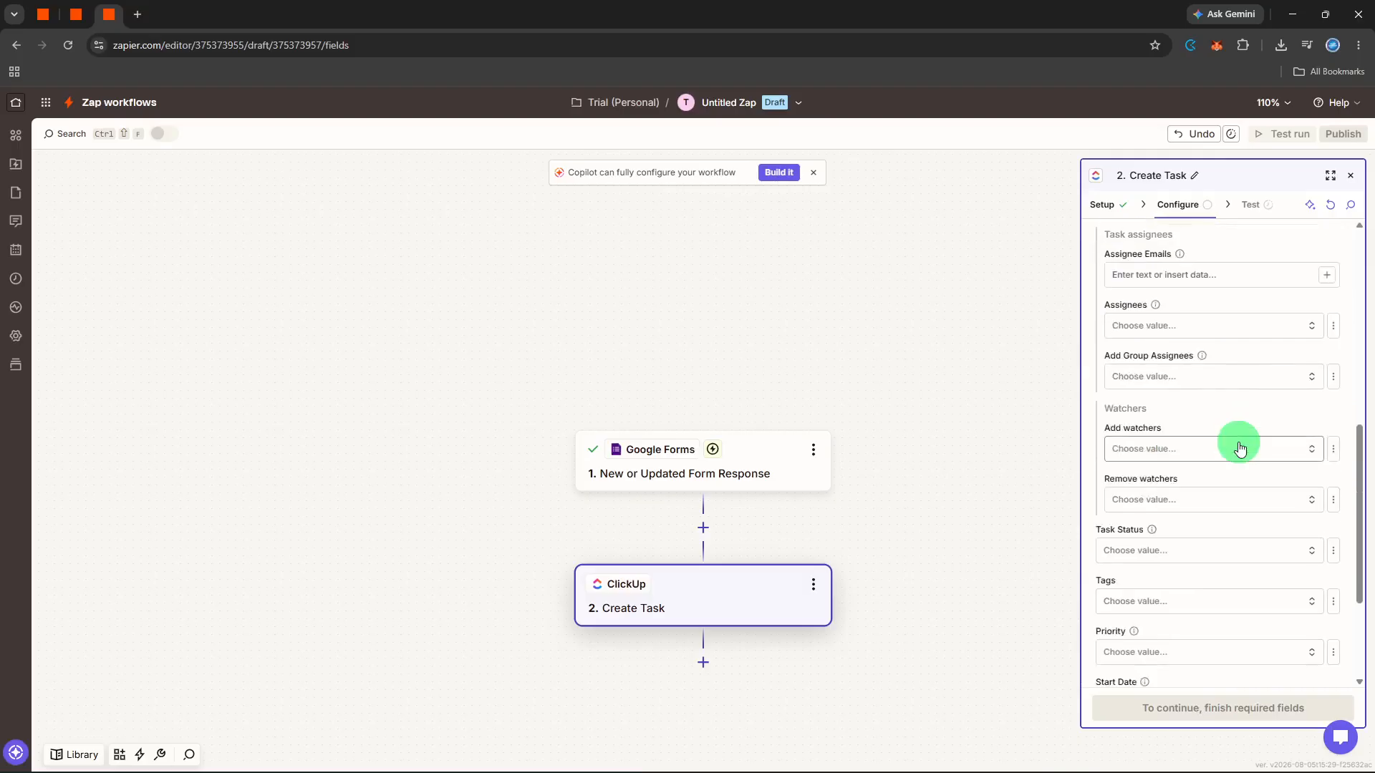
pyautogui.scroll(1, 1241, 448)
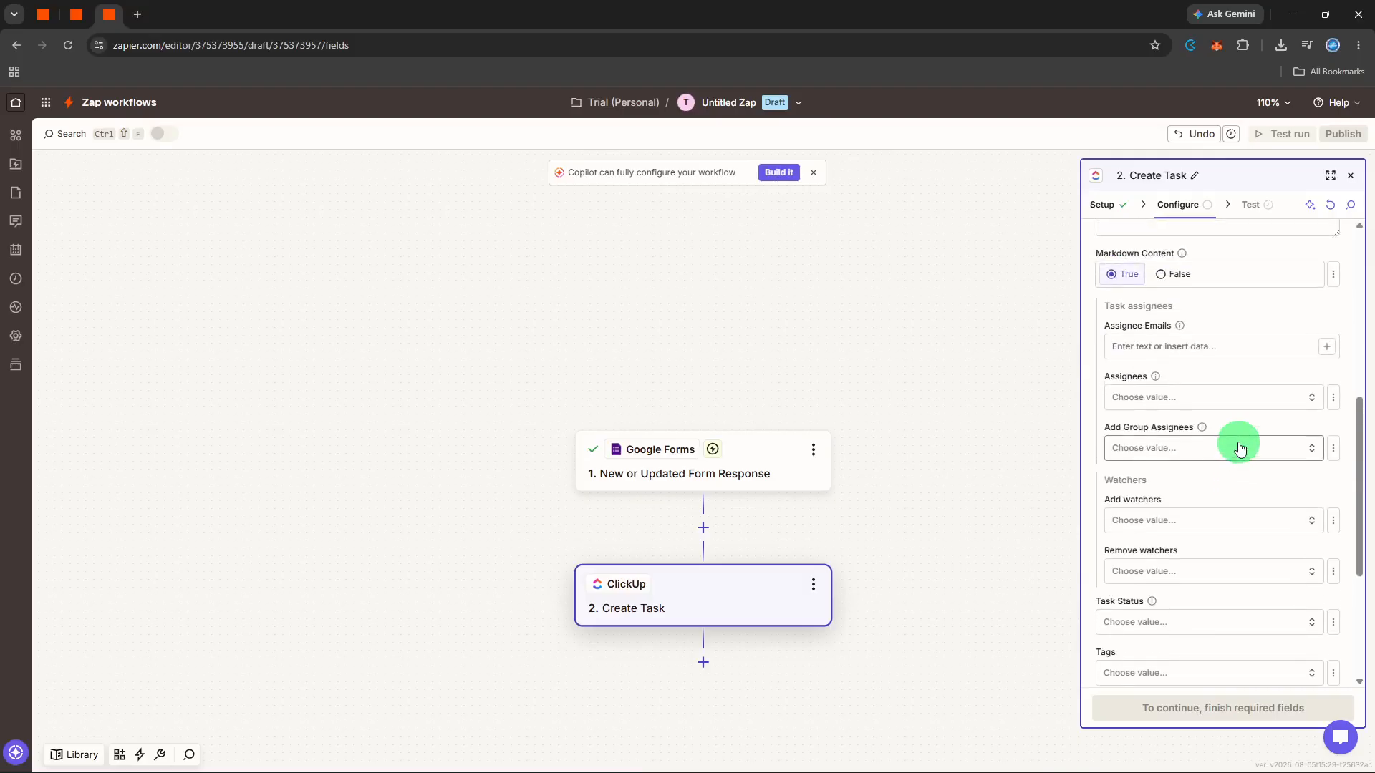
pyautogui.scroll(-3, 1240, 449)
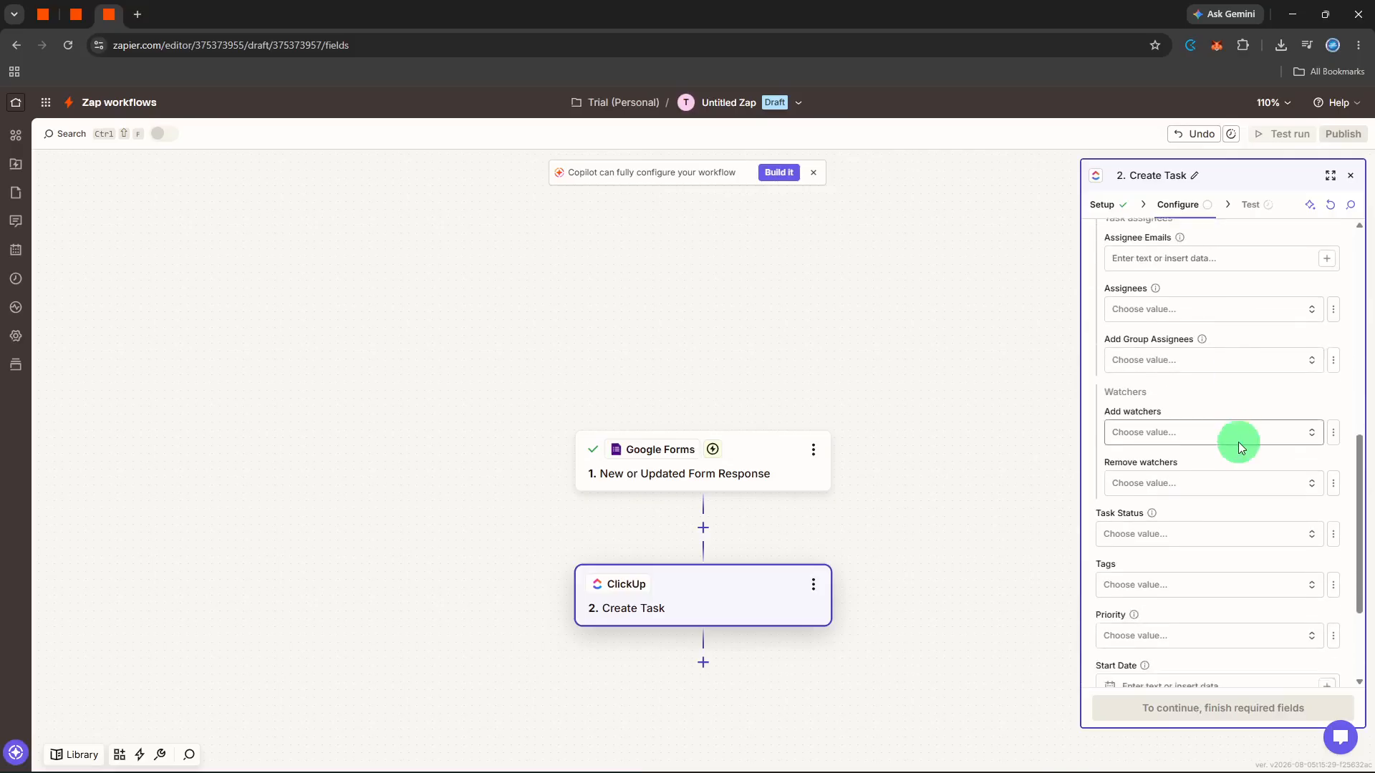
pyautogui.scroll(-1, 1238, 441)
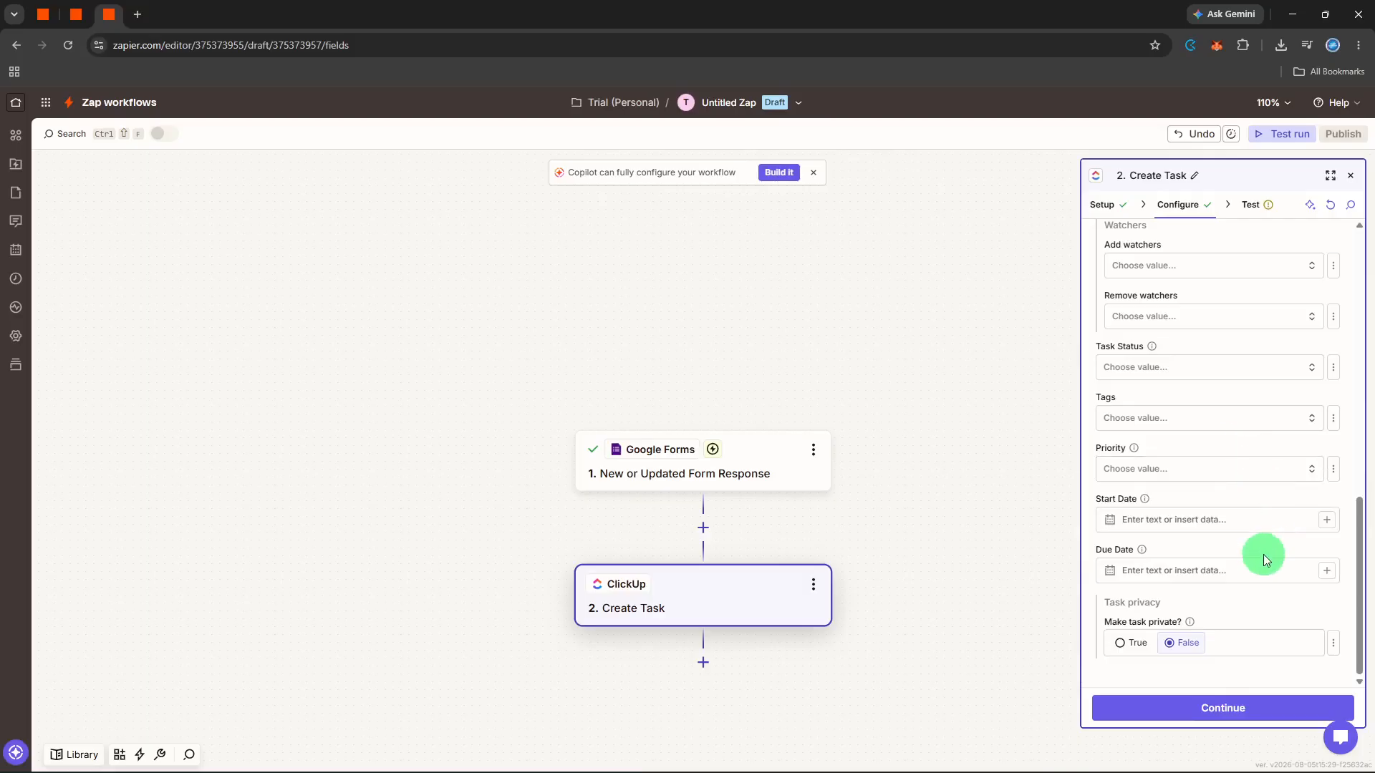
pyautogui.click(1257, 571)
pyautogui.click(1327, 571)
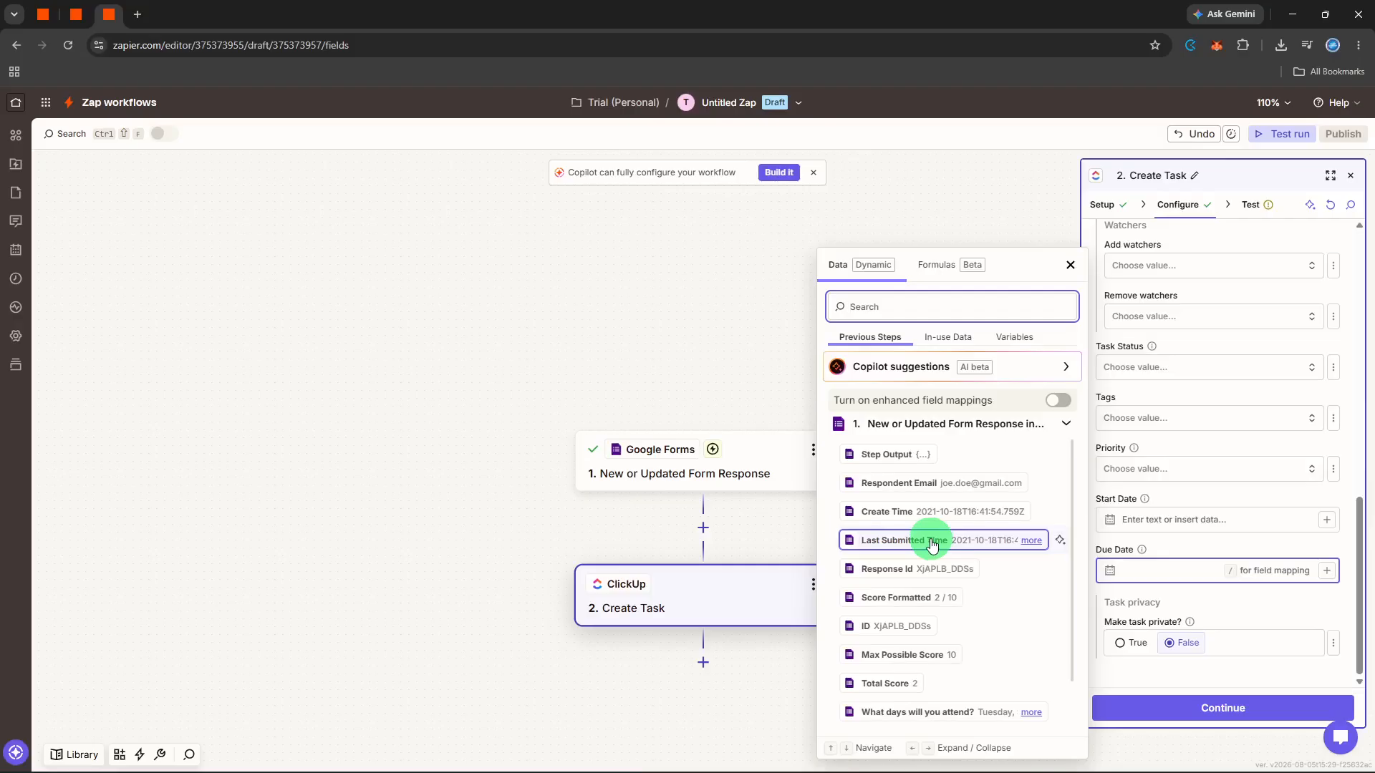
pyautogui.scroll(-1, 932, 546)
pyautogui.click(945, 489)
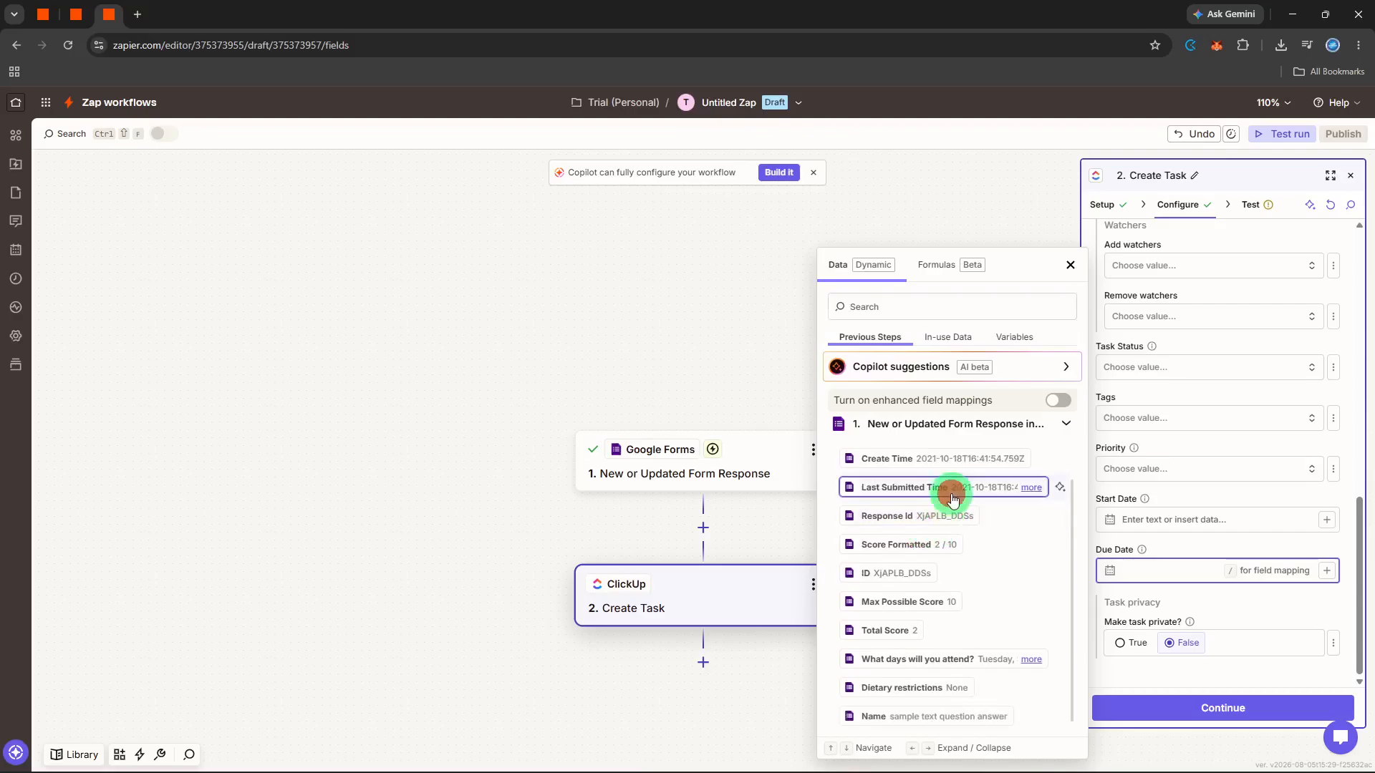
# Step: Map the task's start date to the Create Time from the Google Forms response
pyautogui.click(1322, 521)
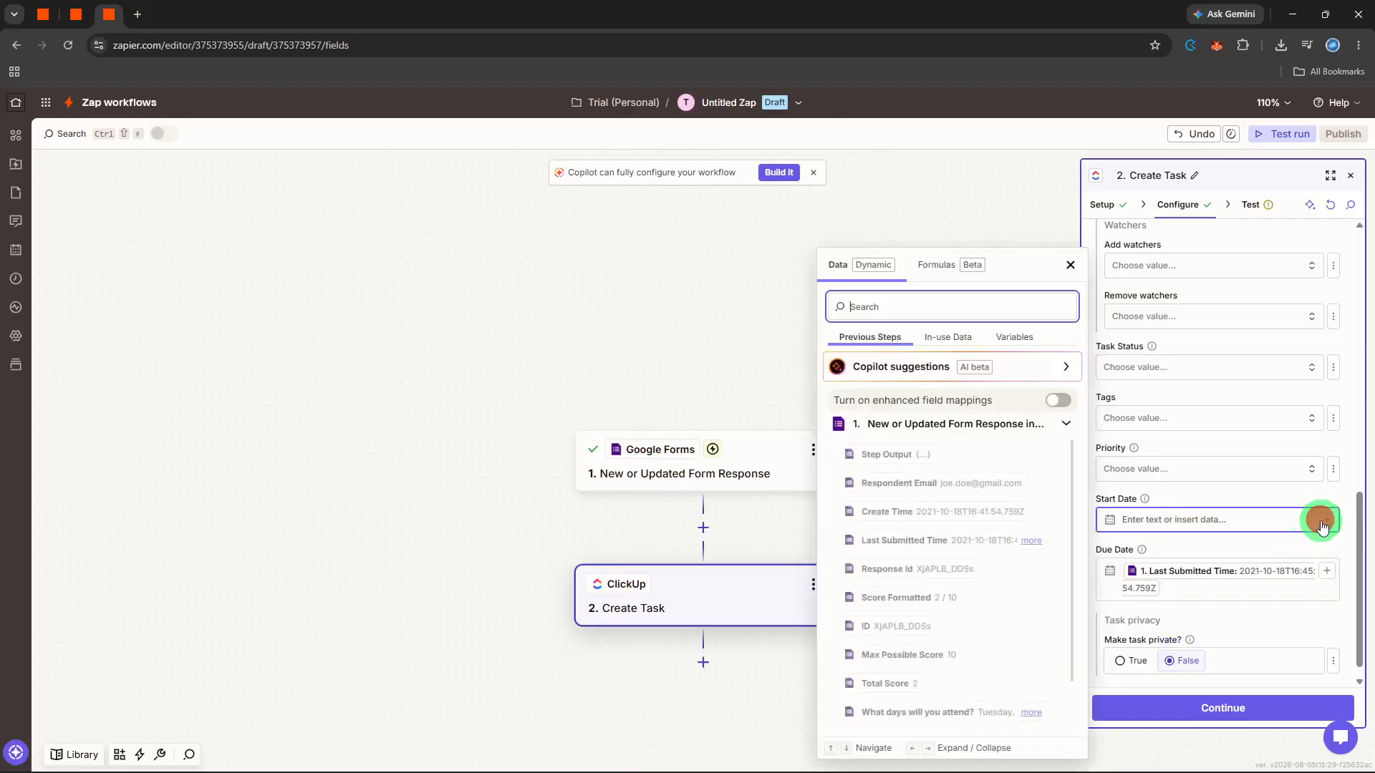
pyautogui.click(956, 505)
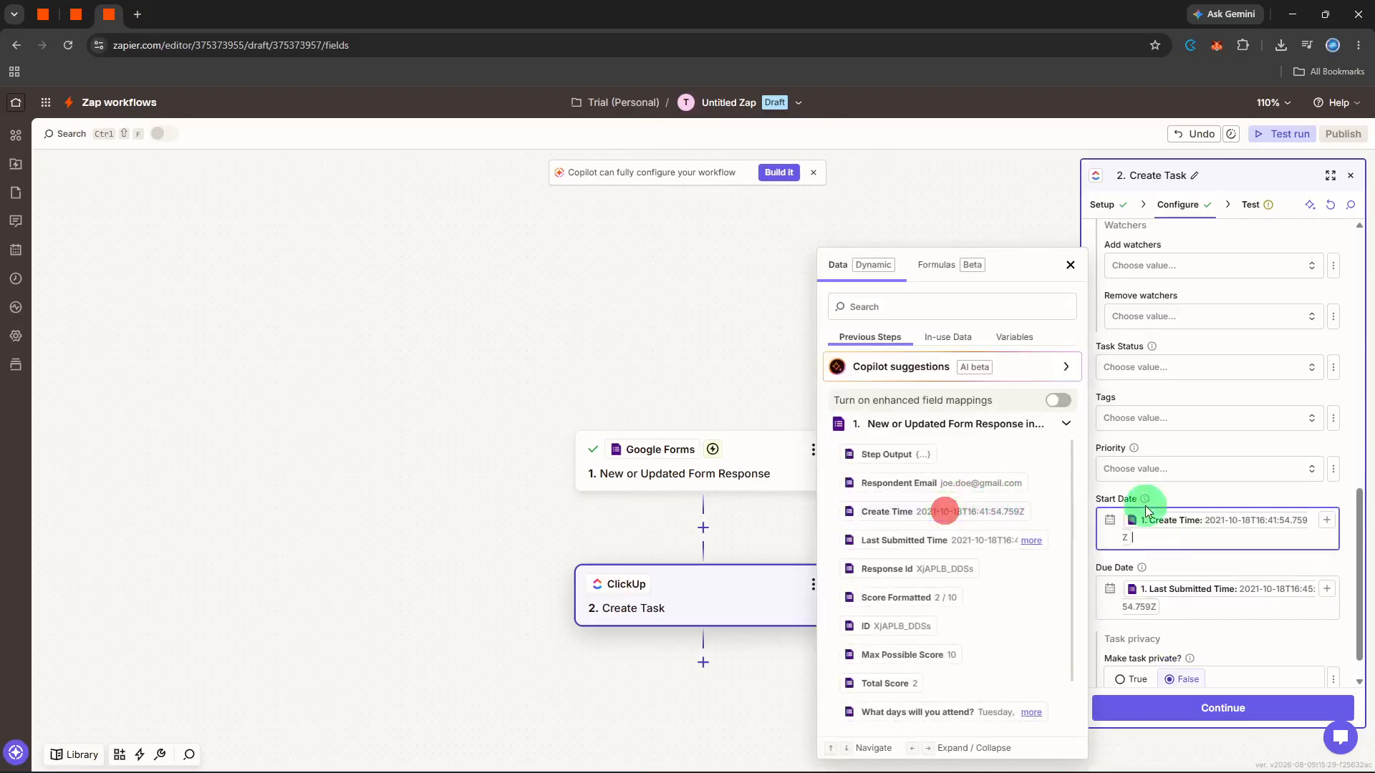
pyautogui.click(1233, 501)
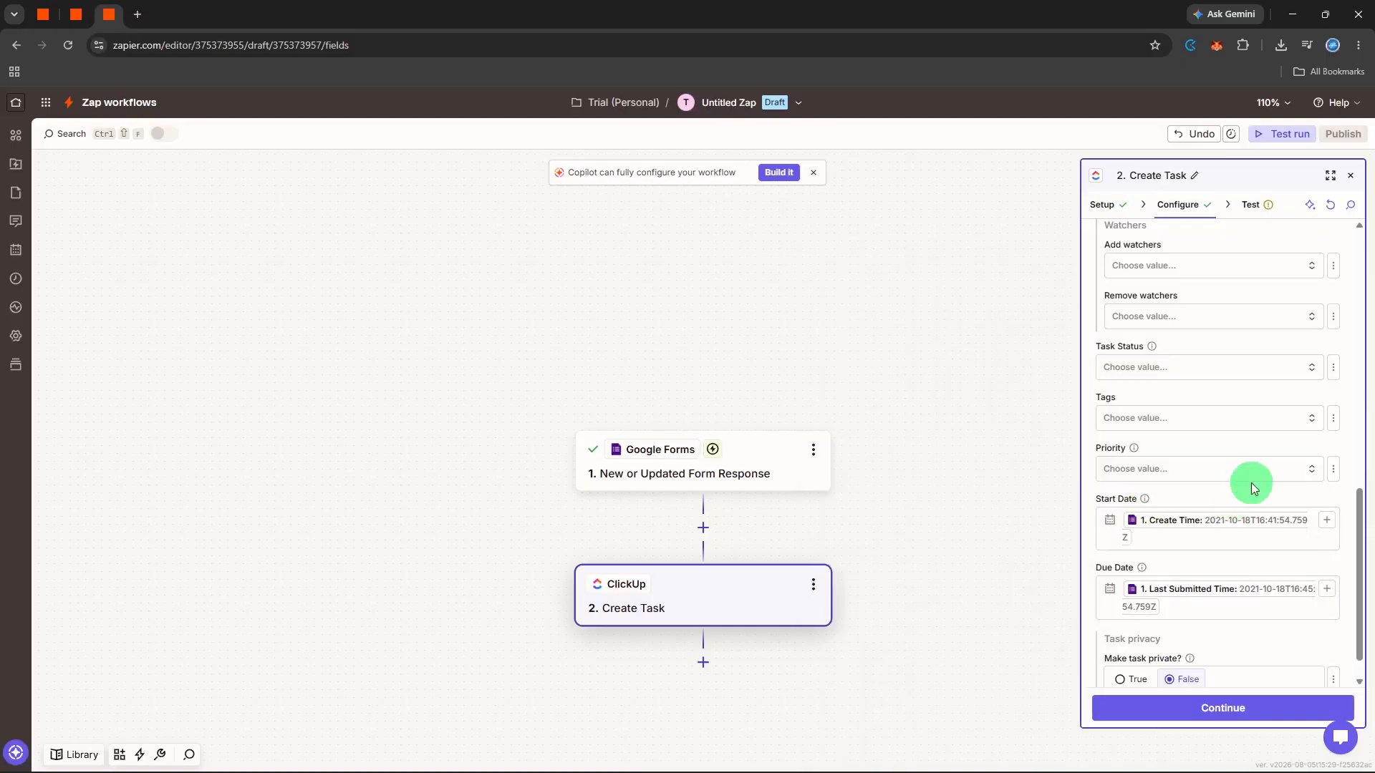
# Step: Add the Process tag to the new ClickUp task
pyautogui.scroll(-1, 1253, 488)
pyautogui.scroll(2, 1261, 482)
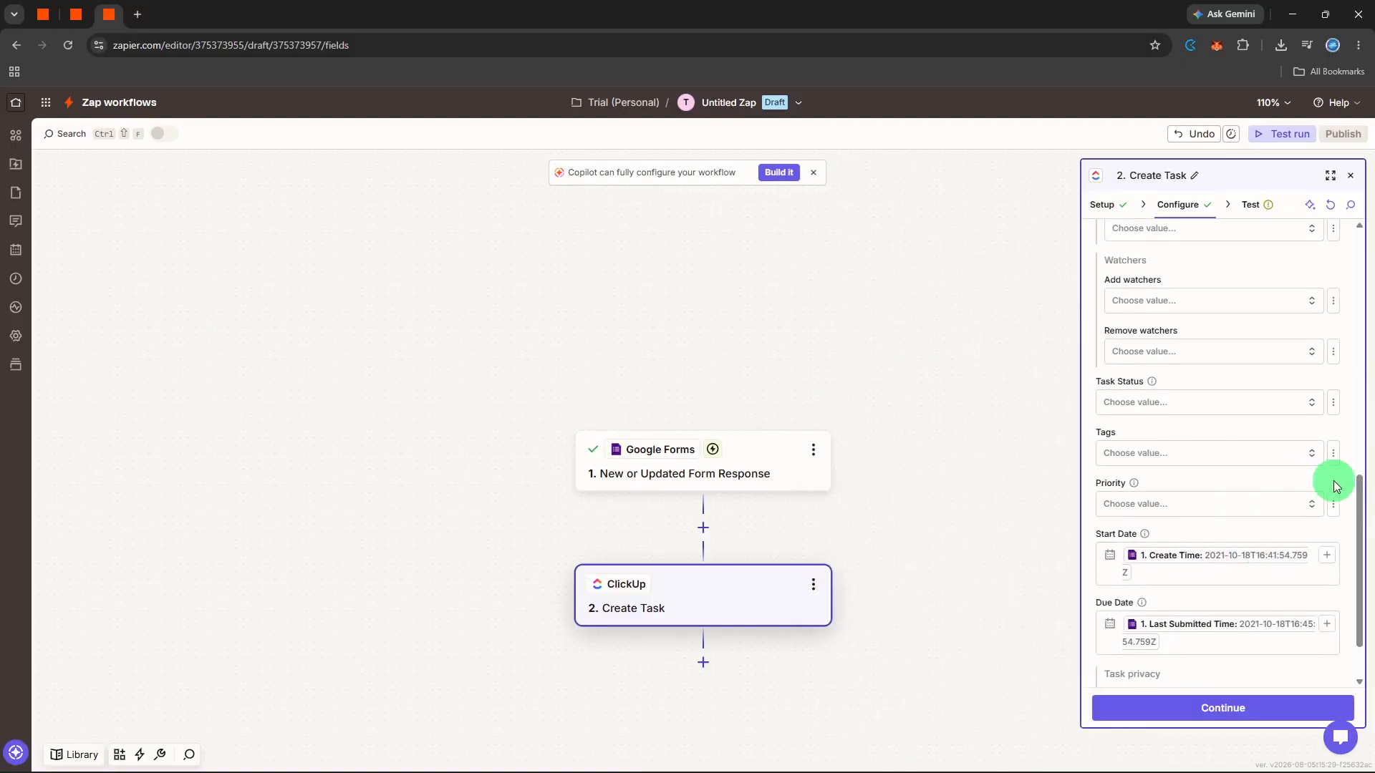
pyautogui.scroll(2, 1315, 483)
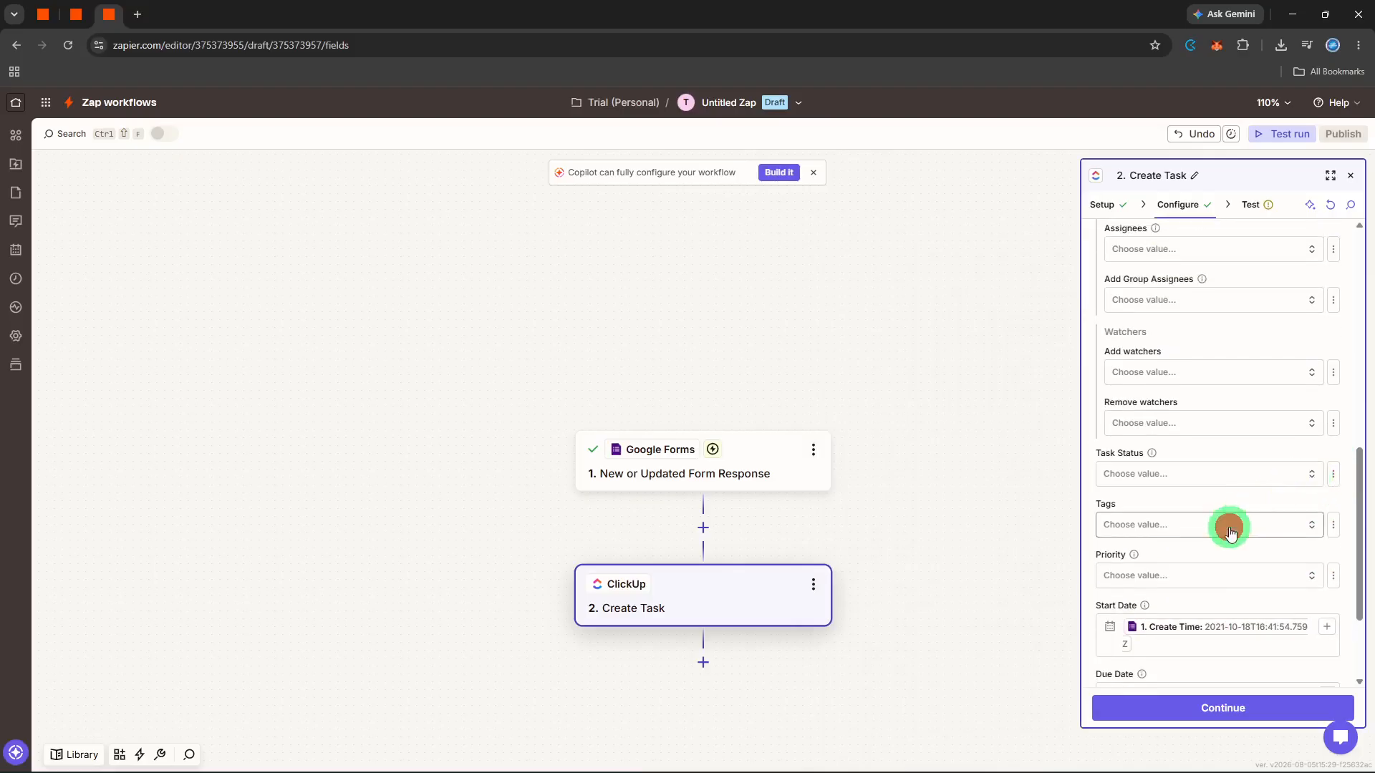
pyautogui.click(1230, 530)
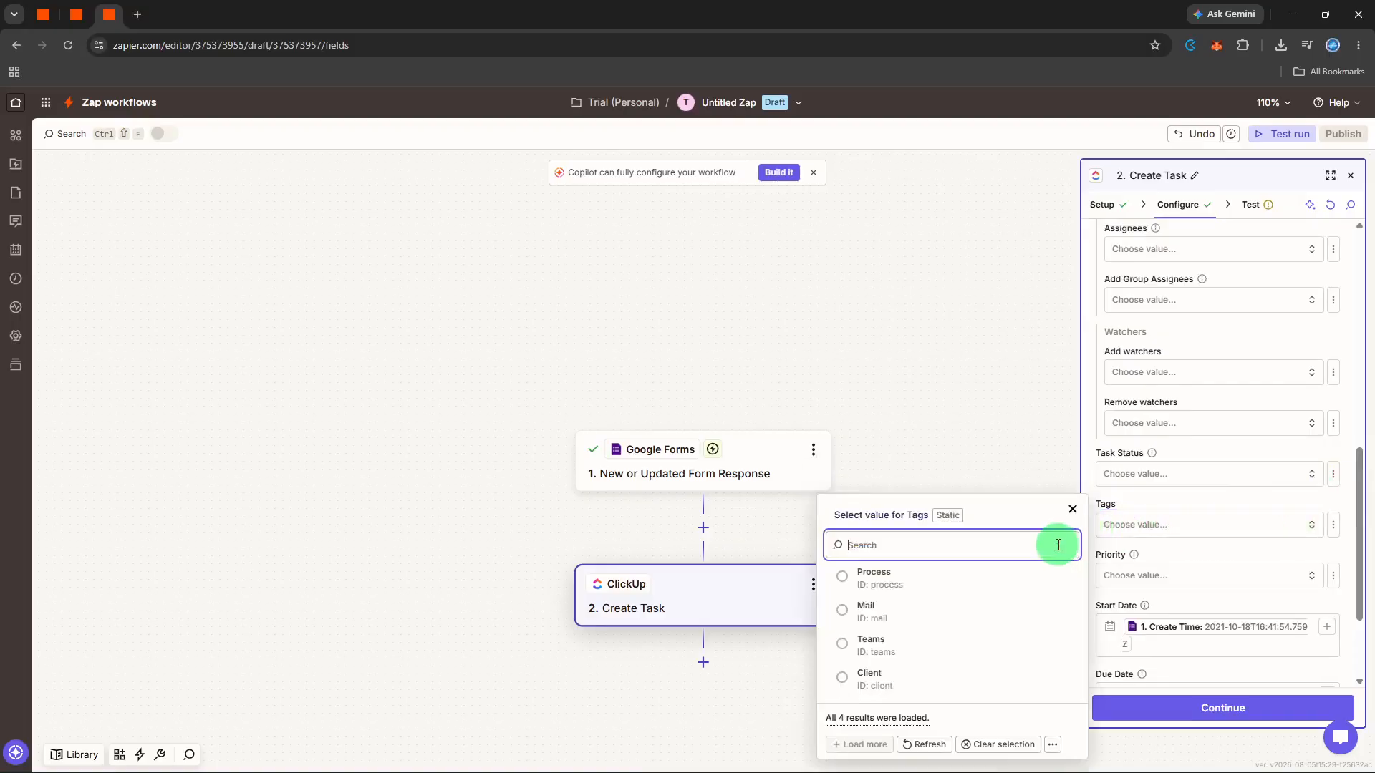
pyautogui.click(990, 586)
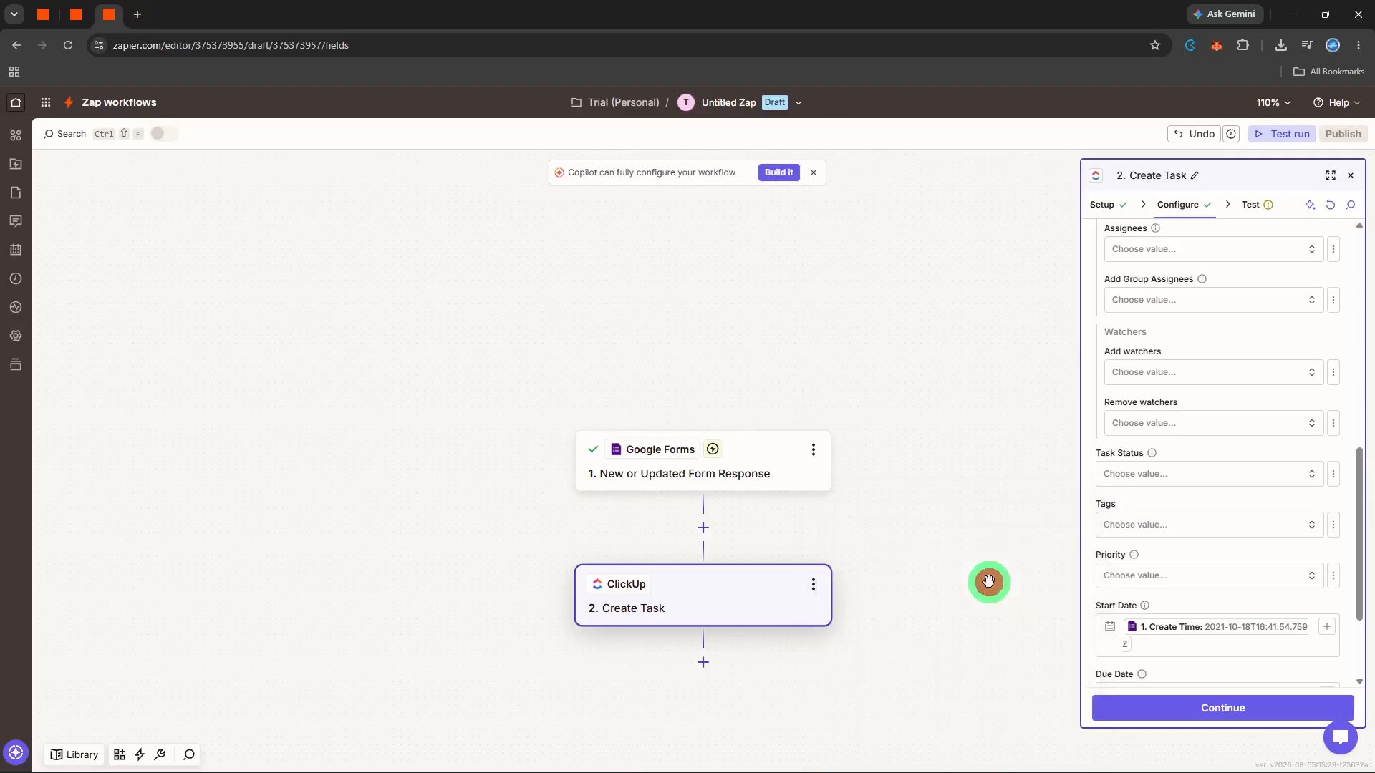
pyautogui.click(1183, 536)
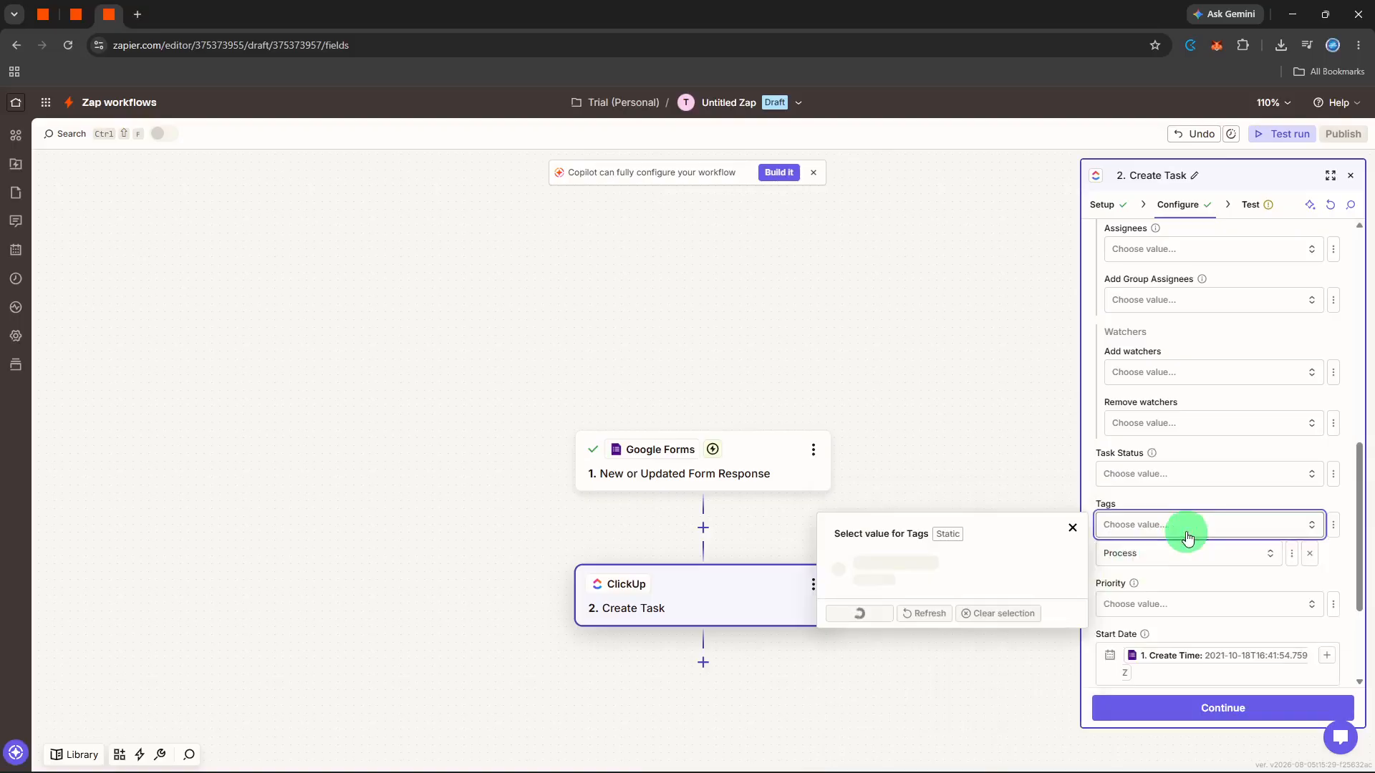
pyautogui.click(1041, 586)
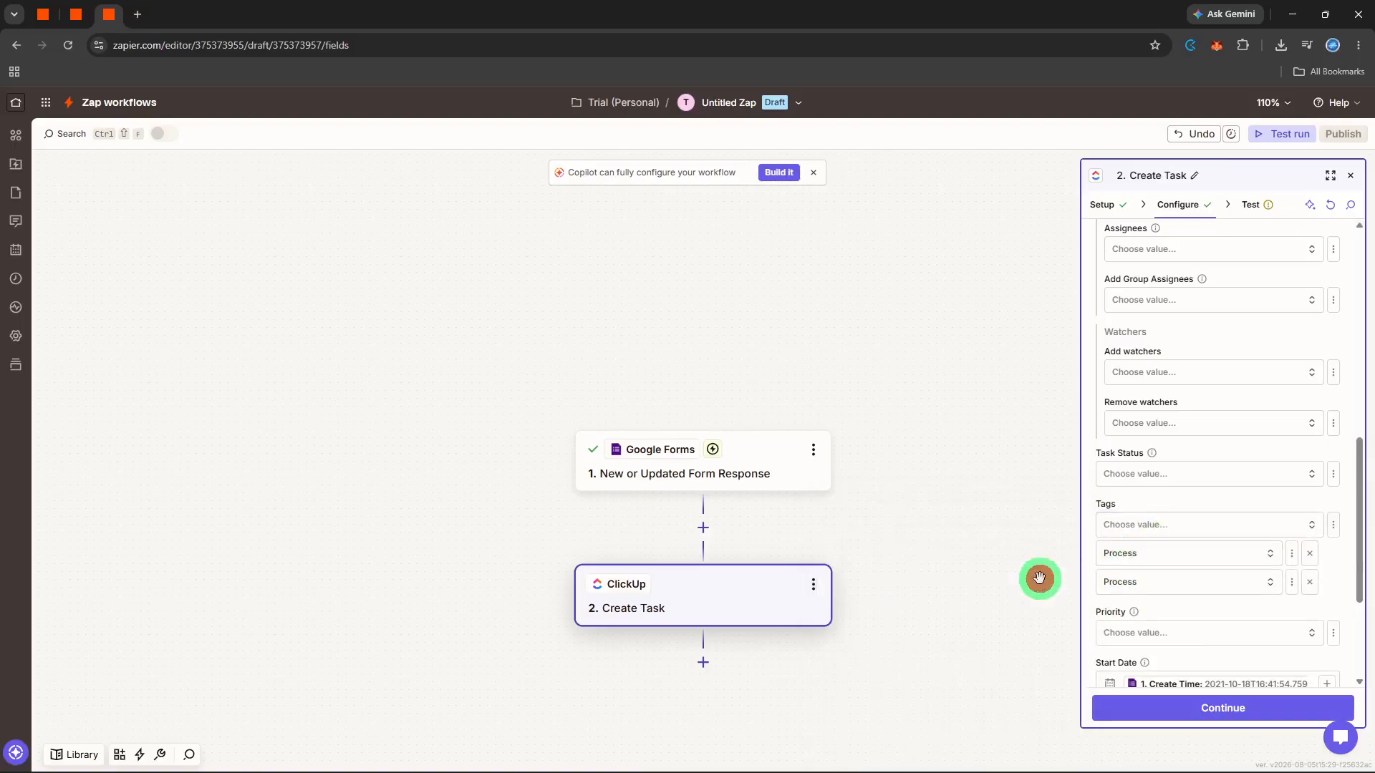
pyautogui.click(1305, 581)
# Step: Test the Create Task step by sending a sample task to ClickUp, and review the returned task data
pyautogui.click(1218, 703)
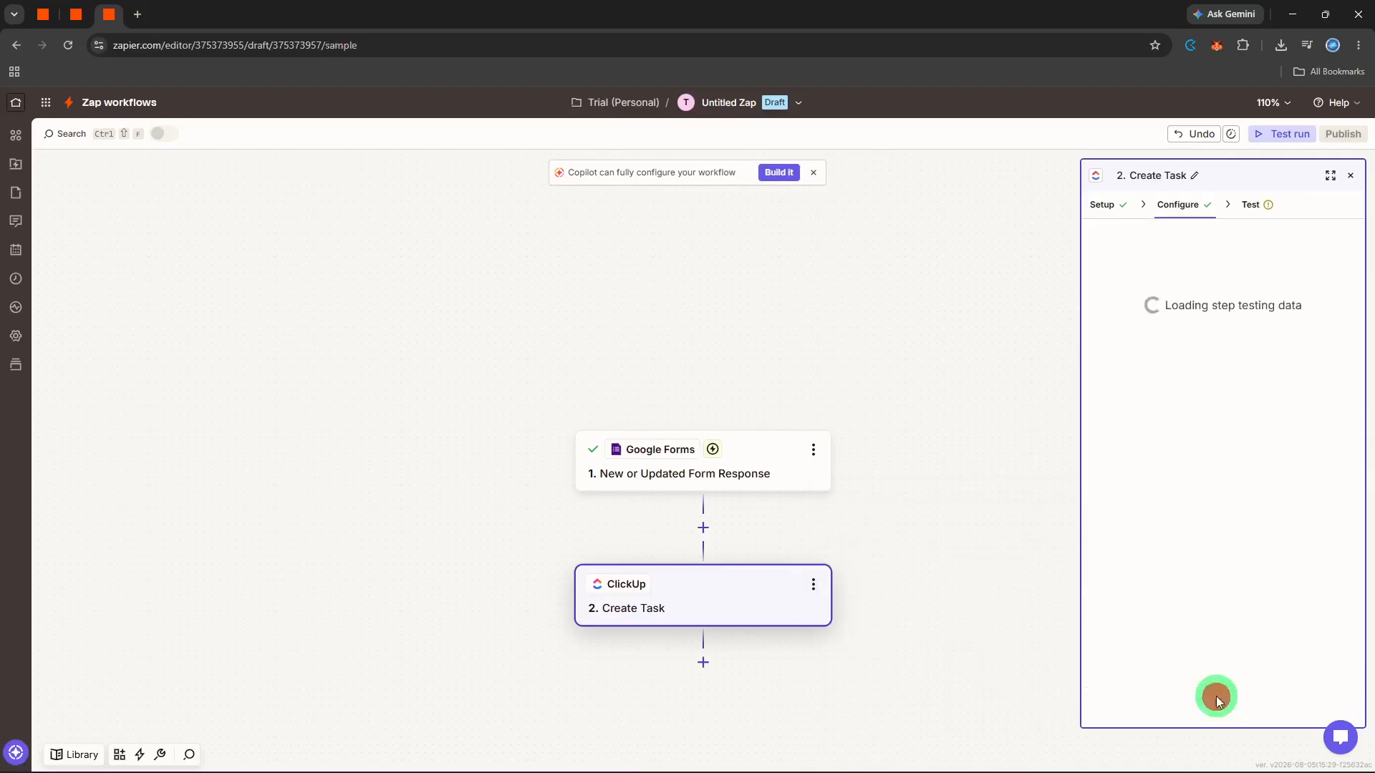
pyautogui.click(1270, 707)
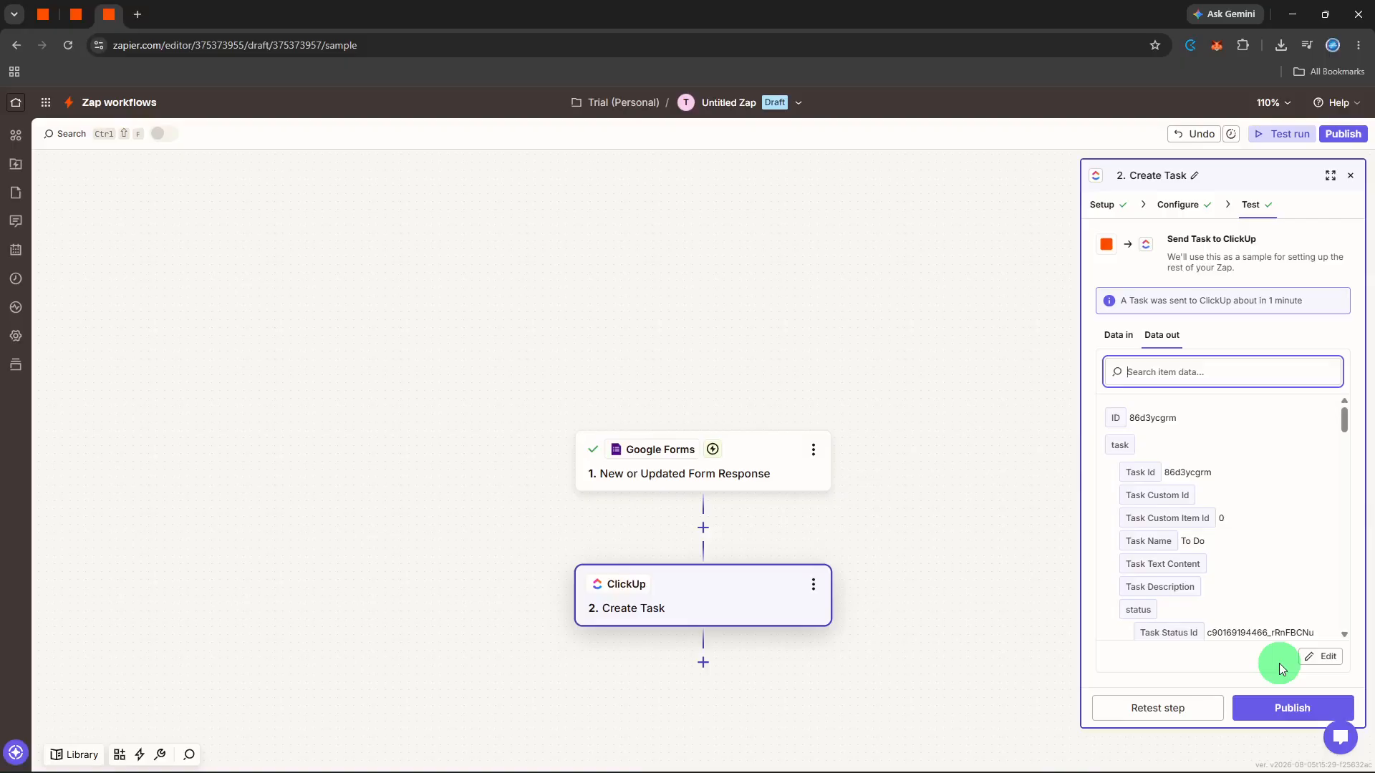
pyautogui.scroll(-10, 1240, 599)
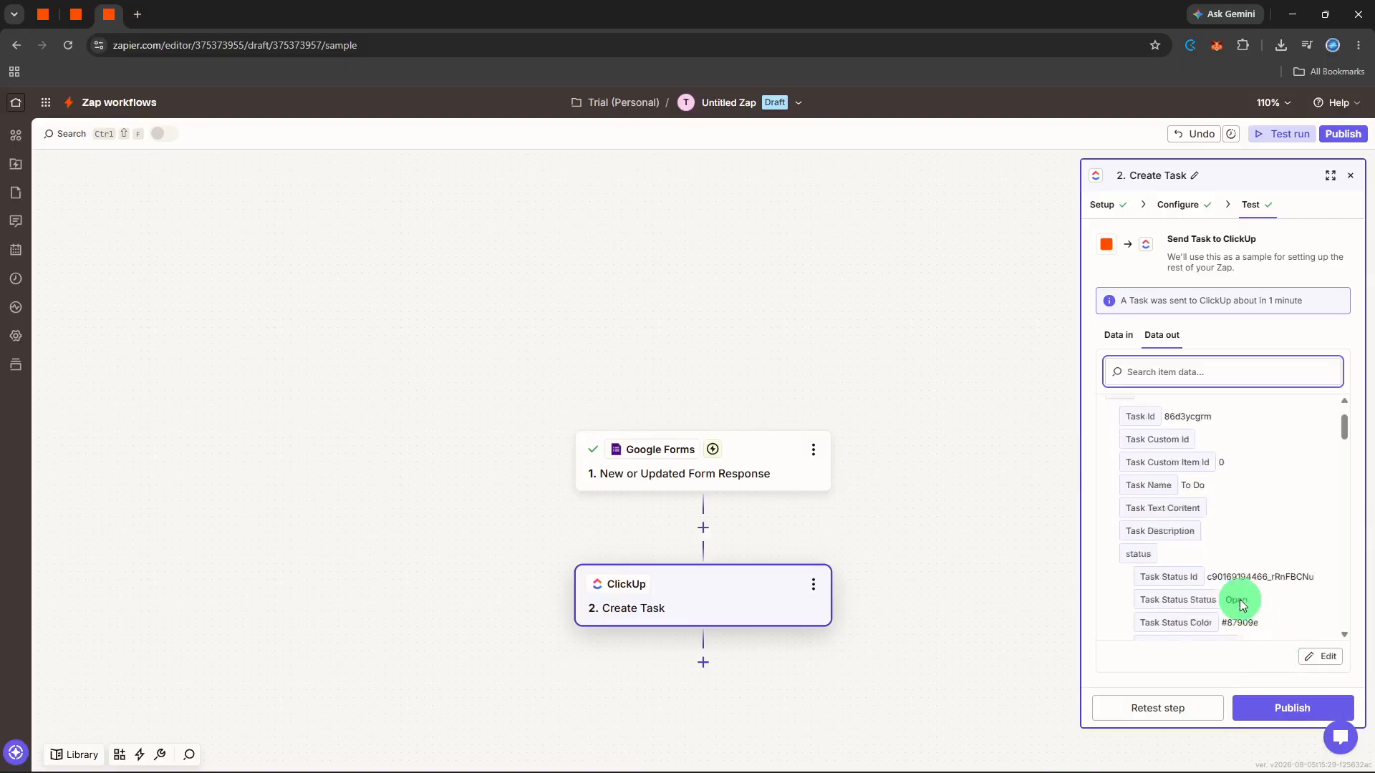
pyautogui.scroll(-10, 1240, 600)
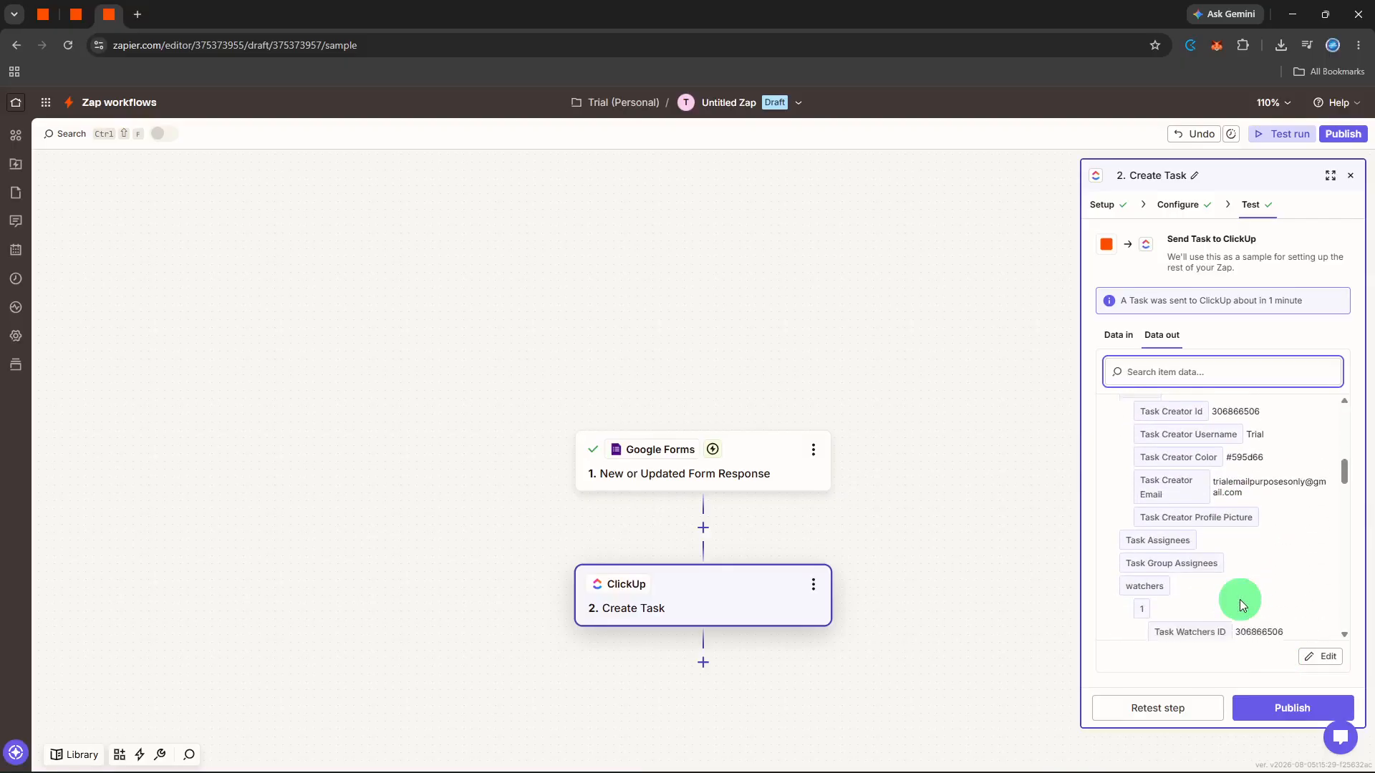
pyautogui.scroll(-10, 1243, 605)
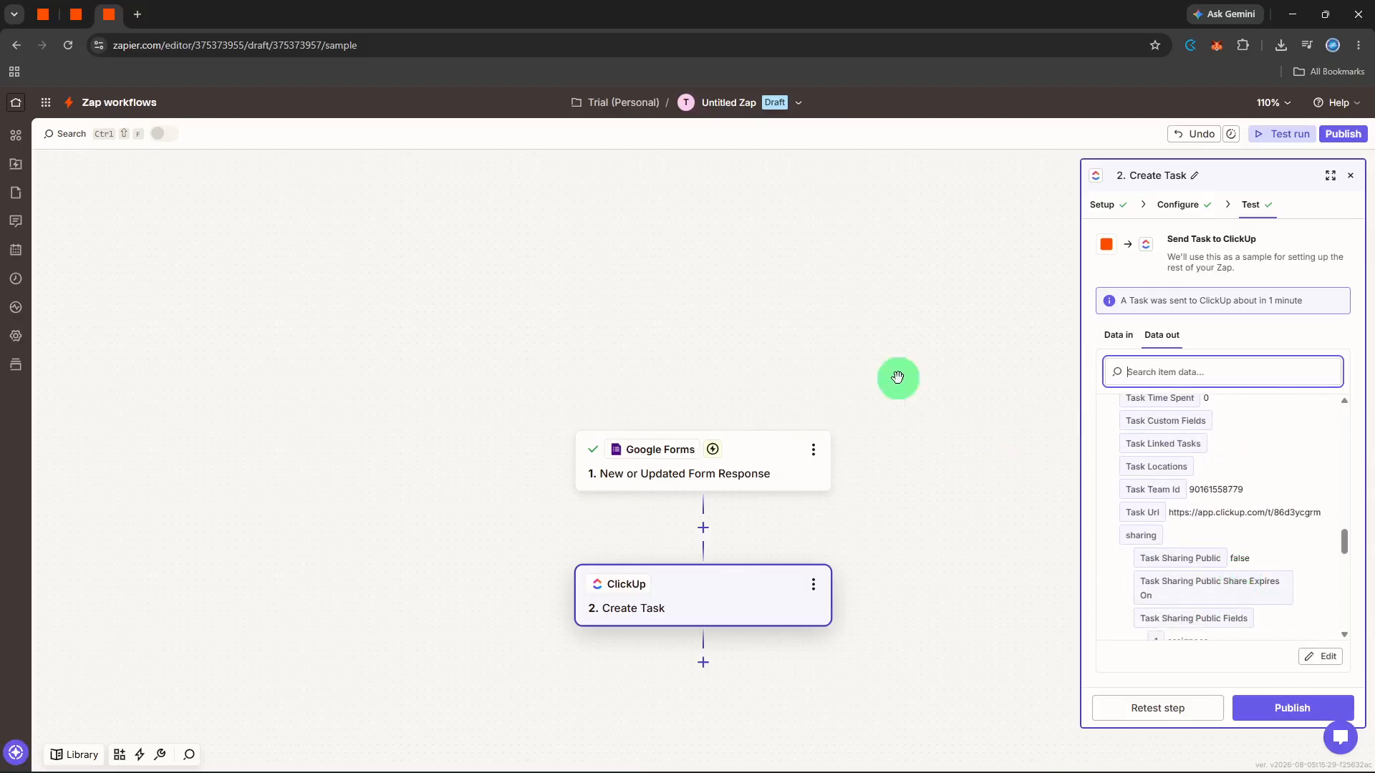
# Step: Rename the Zap as "forms to clickup" and close the Create Task step's settings
pyautogui.click(708, 102)
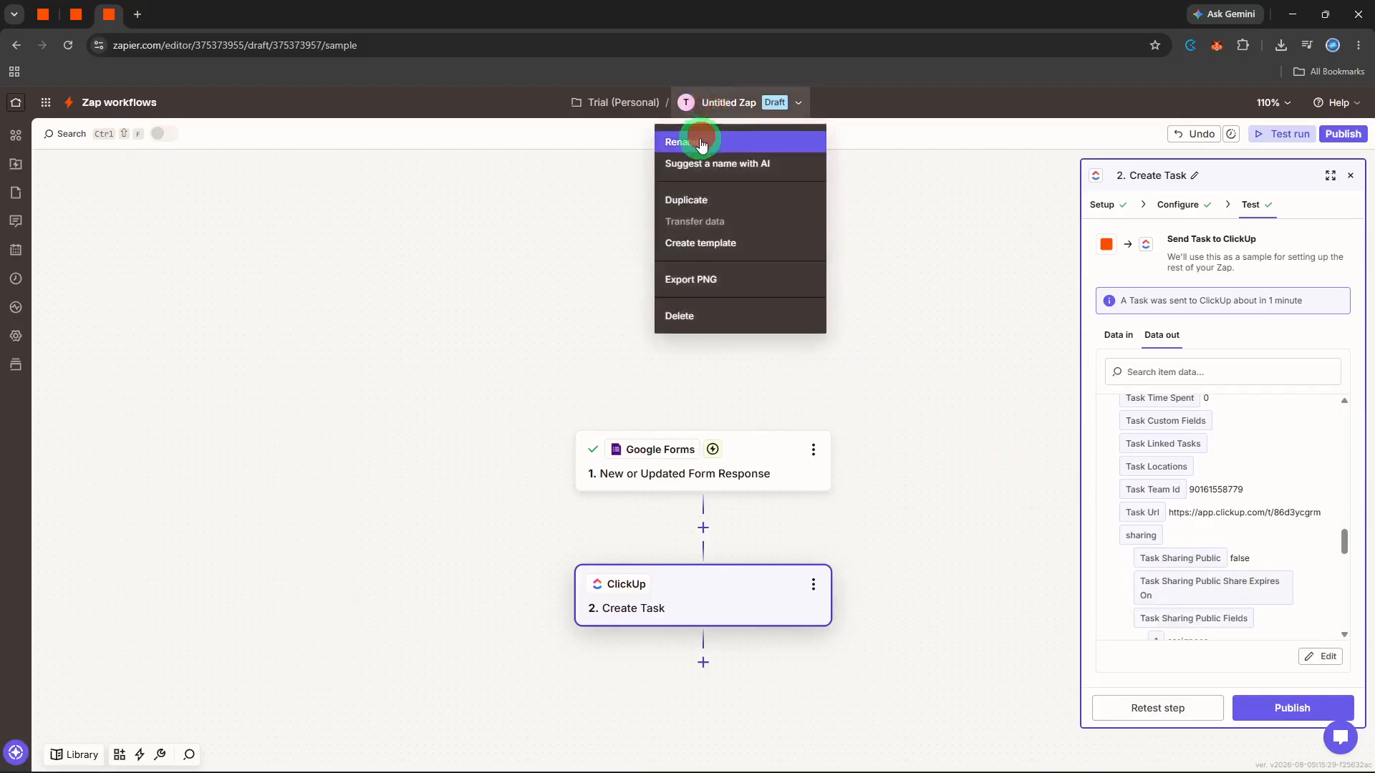
pyautogui.click(706, 139)
pyautogui.write('form')
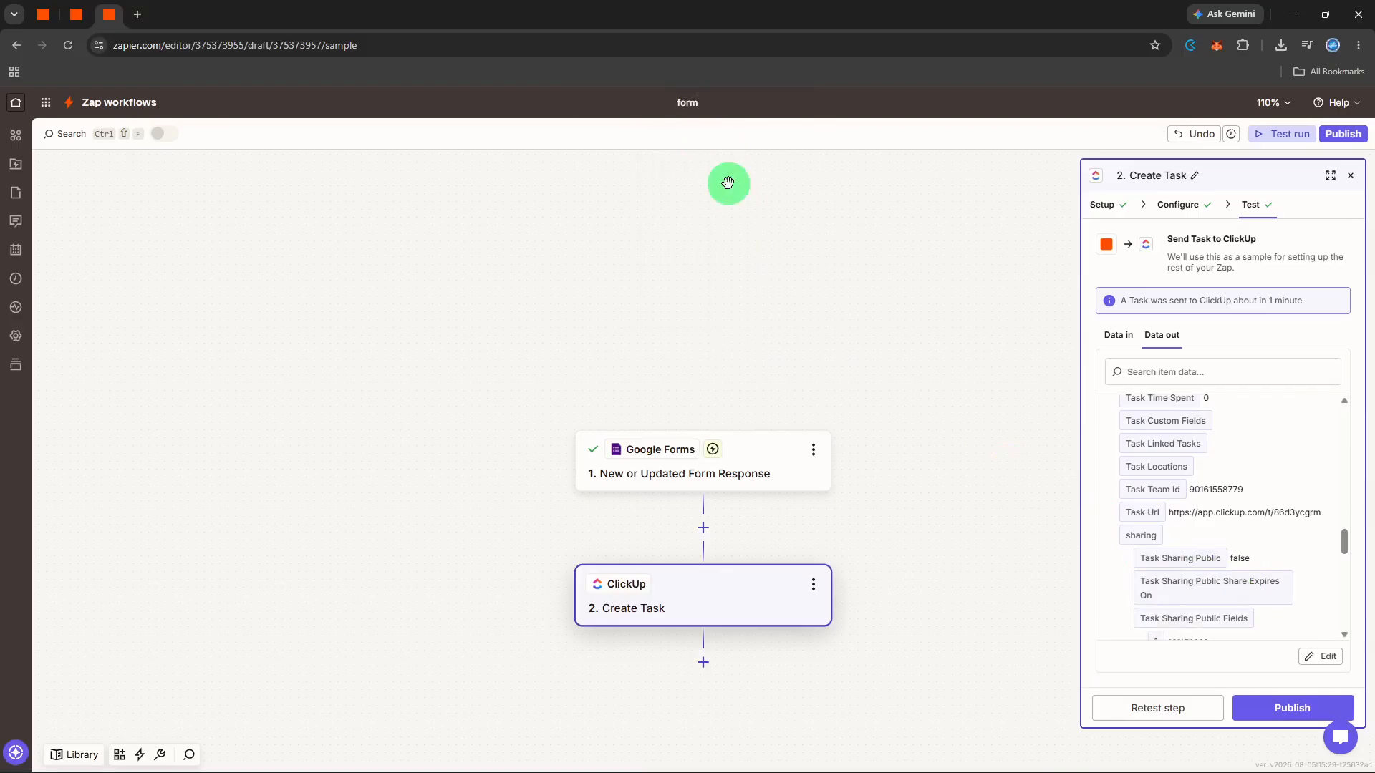
pyautogui.write('s to clickup')
pyautogui.press('Return')
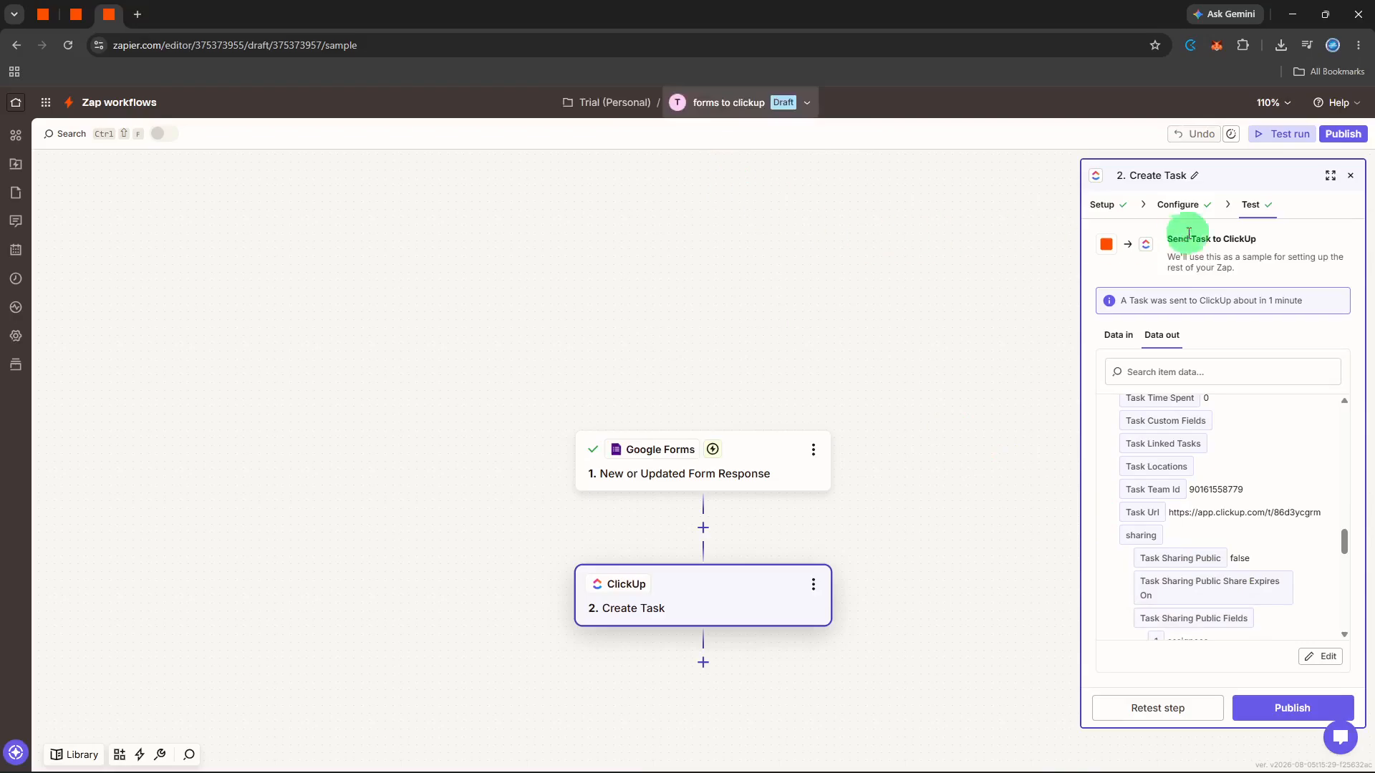
pyautogui.click(1349, 174)
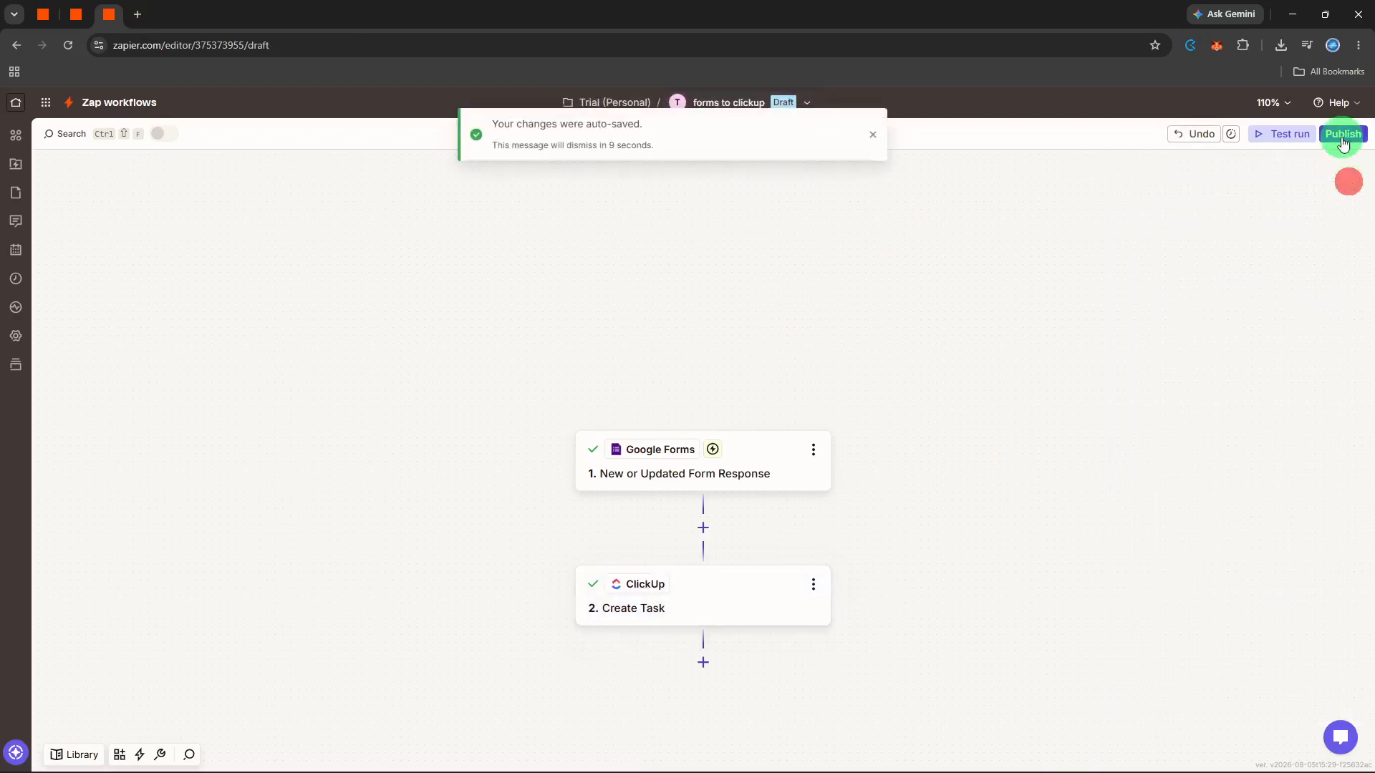